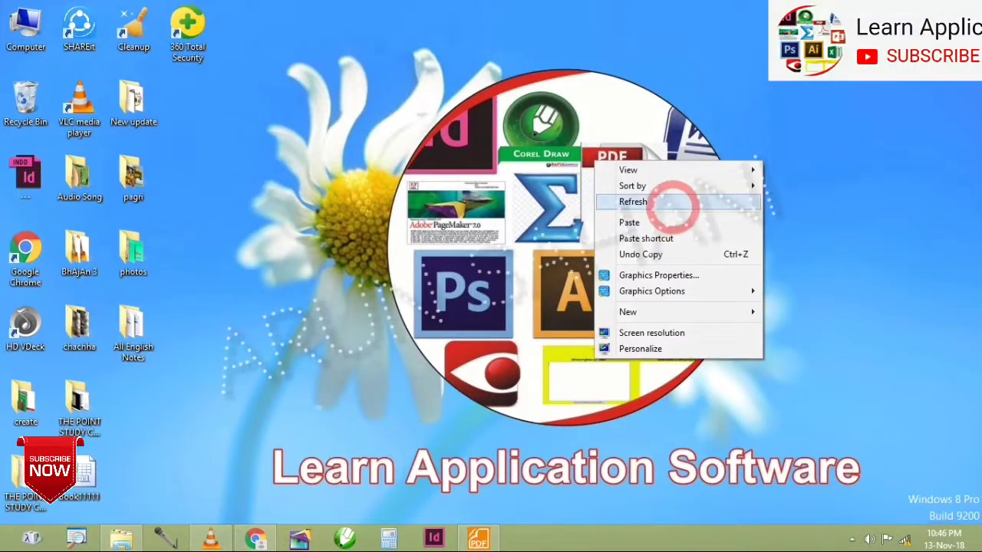
# - Refresh the Windows desktop once the intro title cards finish
pyautogui.click(672, 203)
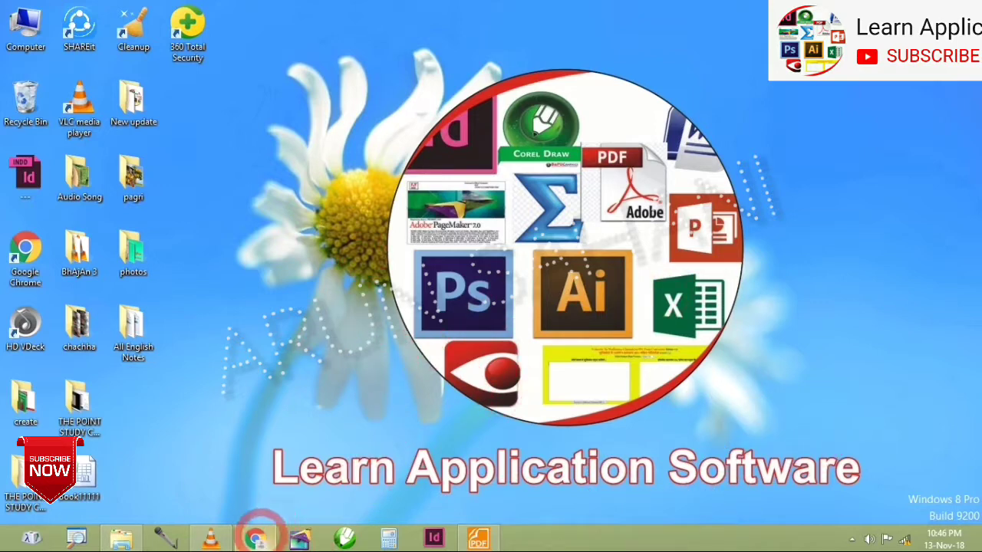
# - Switch Chrome to the Vallabhbhai Patel Wikipedia tab and scroll down through the article
pyautogui.click(256, 537)
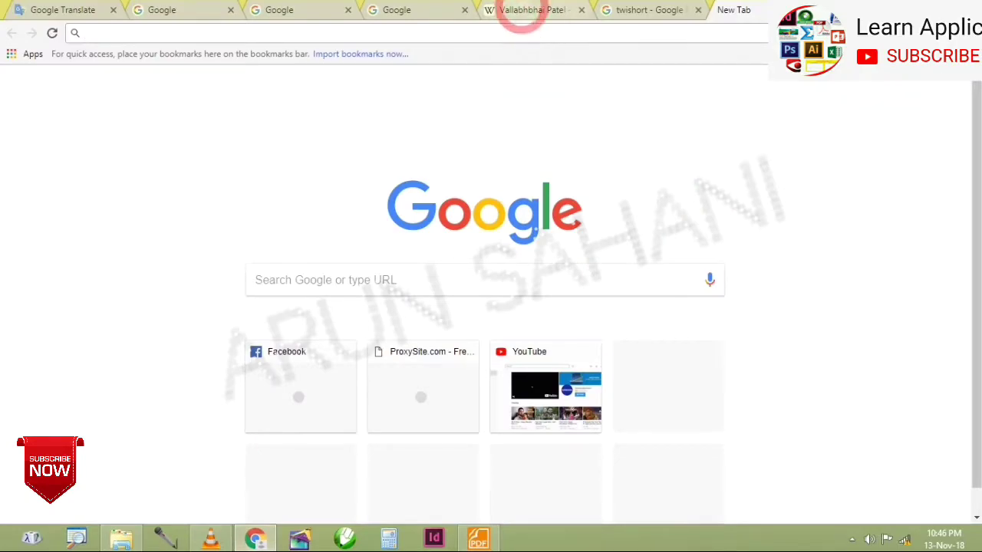
pyautogui.click(528, 10)
pyautogui.scroll(-1, 562, 202)
pyautogui.scroll(-1, 568, 214)
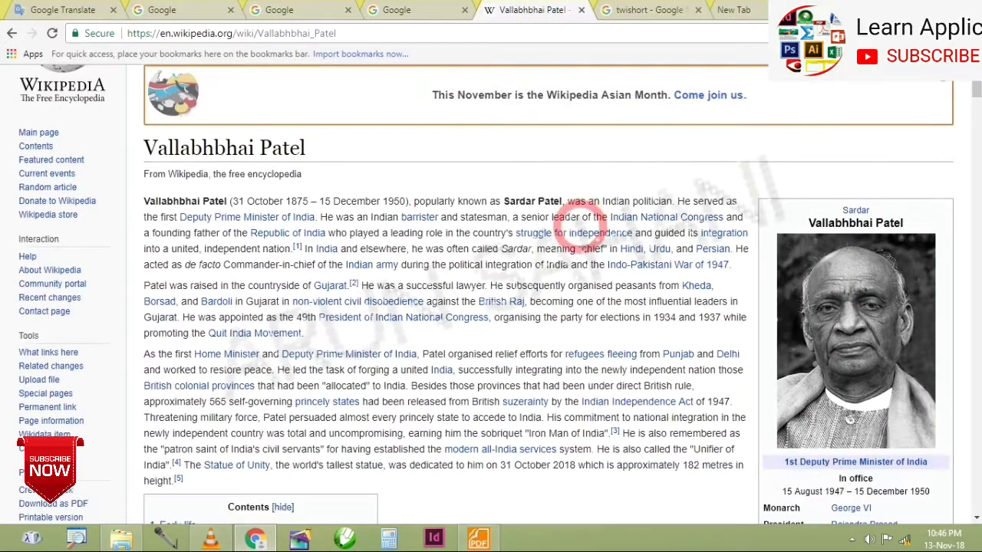
pyautogui.scroll(-1, 574, 230)
pyautogui.scroll(-2, 575, 307)
pyautogui.scroll(-3, 575, 278)
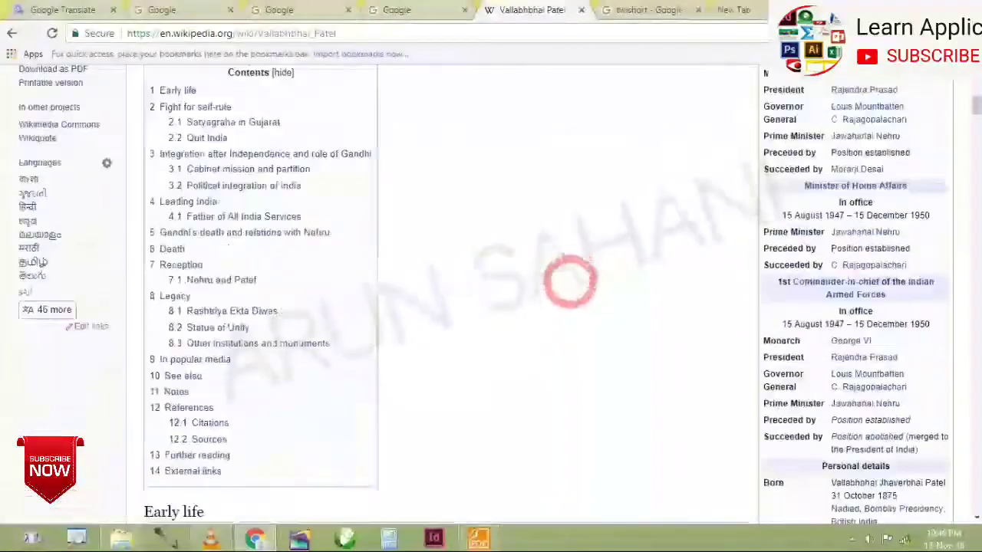
pyautogui.scroll(-4, 565, 278)
pyautogui.scroll(4, 569, 284)
pyautogui.scroll(-2, 568, 283)
pyautogui.scroll(-4, 568, 286)
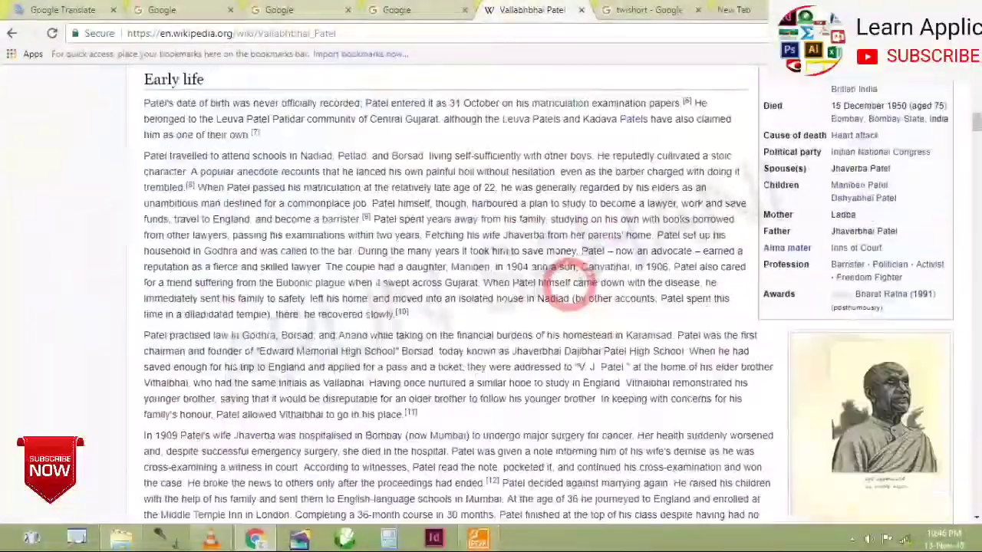
pyautogui.scroll(-3, 568, 290)
pyautogui.scroll(-4, 568, 296)
pyautogui.scroll(-5, 569, 293)
pyautogui.scroll(-3, 569, 291)
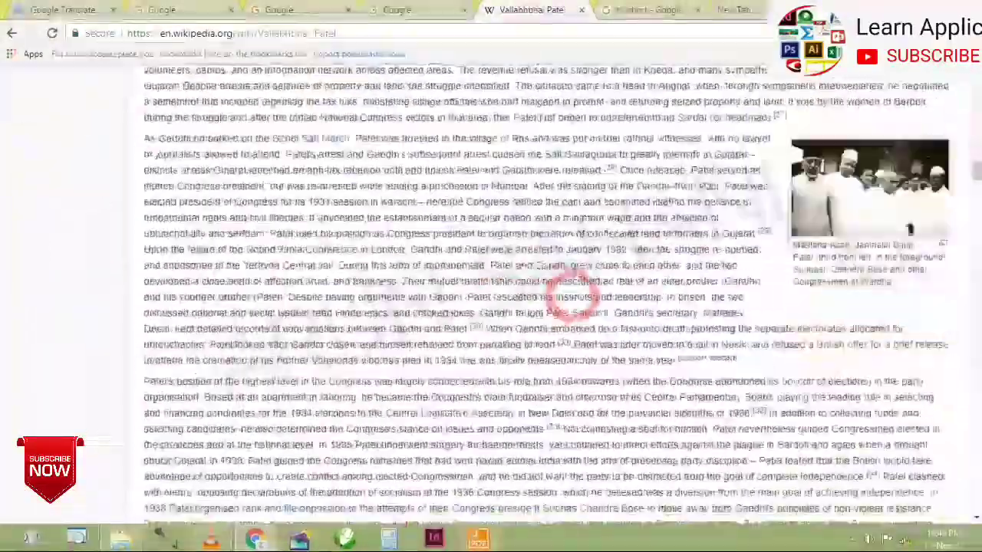
# - Scroll back to the top of the article and bring up the print dialog
pyautogui.scroll(1, 567, 287)
pyautogui.scroll(4, 565, 280)
pyautogui.scroll(3, 568, 280)
pyautogui.scroll(3, 567, 281)
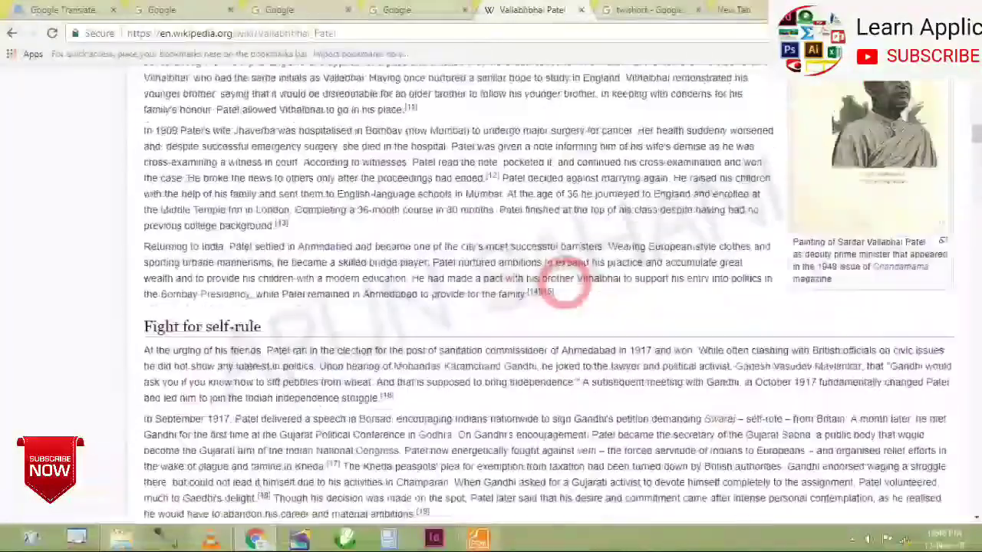
pyautogui.scroll(3, 568, 281)
pyautogui.scroll(4, 569, 283)
pyautogui.scroll(5, 568, 283)
pyautogui.scroll(4, 569, 283)
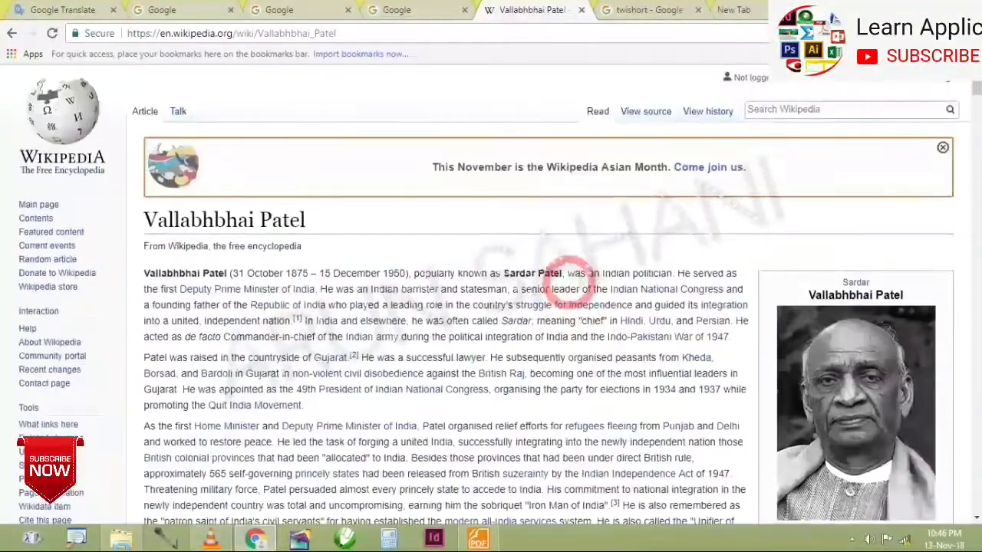
pyautogui.hotkey('ctrl', 'p')
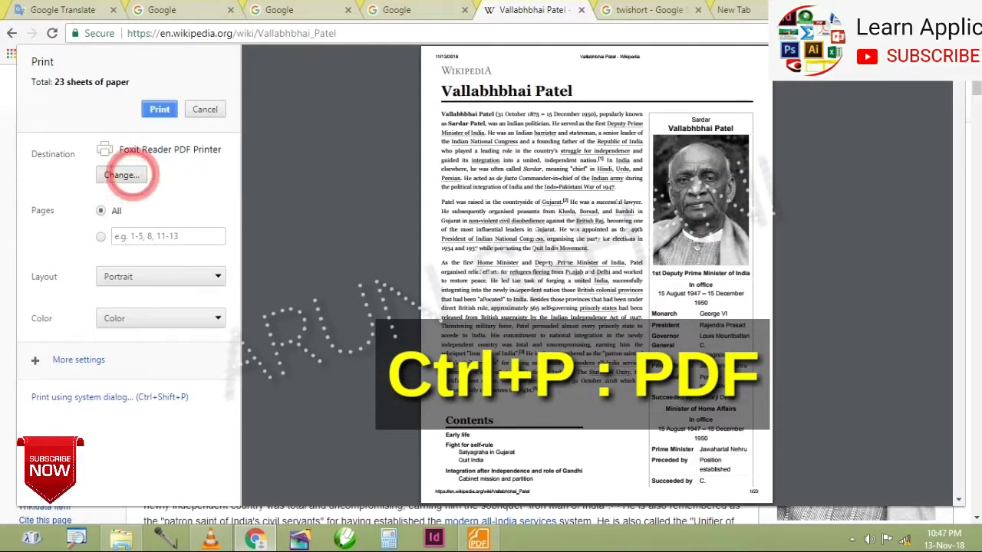
# - Print the article via Foxit Reader PDF Printer, saving 'Vallabhbhai Patel - Wikipedia' to the Desktop
pyautogui.click(123, 174)
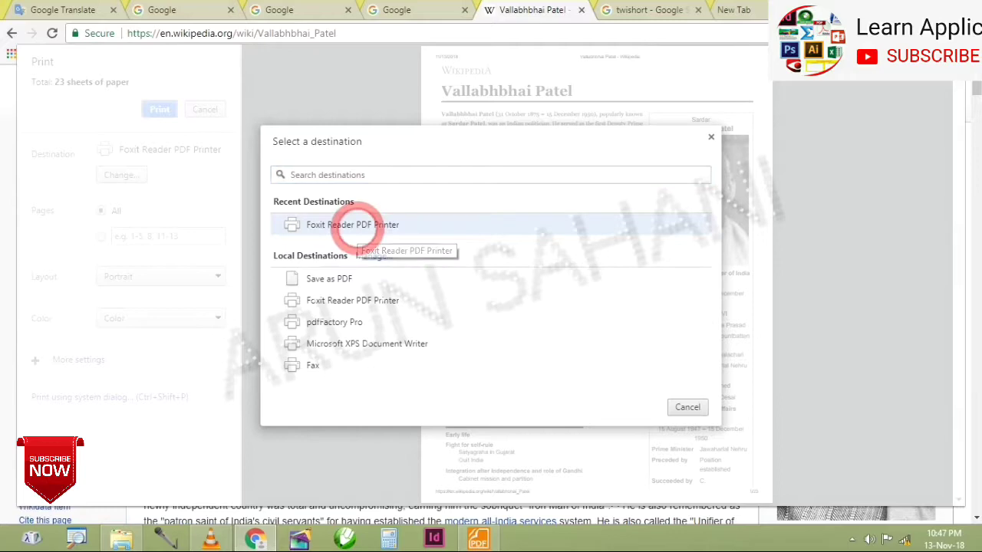
pyautogui.click(358, 225)
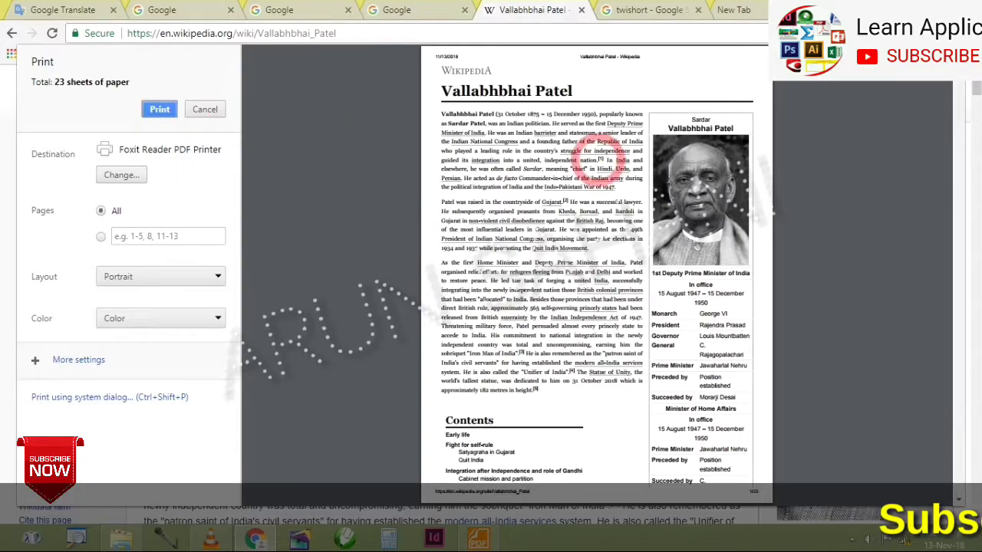
pyautogui.scroll(-3, 625, 330)
pyautogui.scroll(-10, 622, 329)
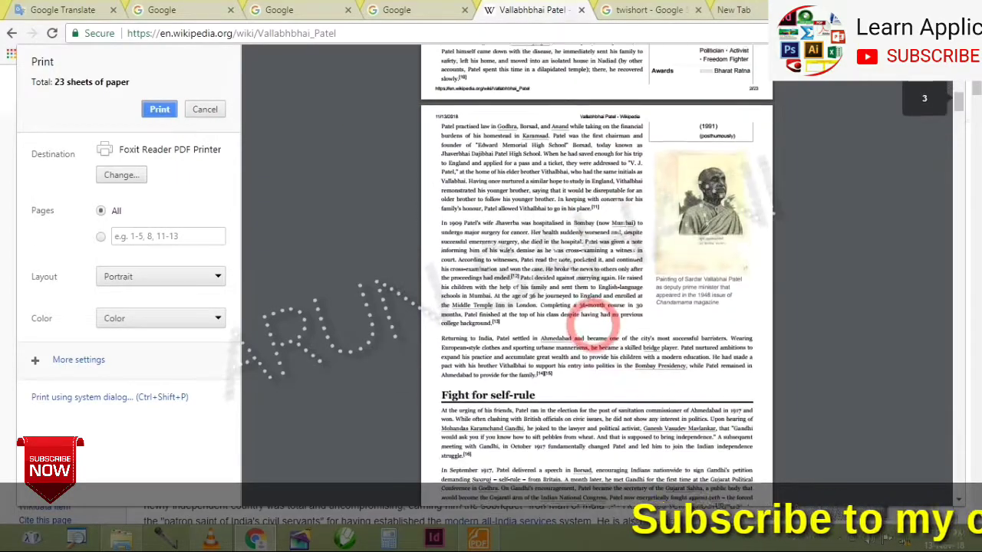
pyautogui.click(159, 107)
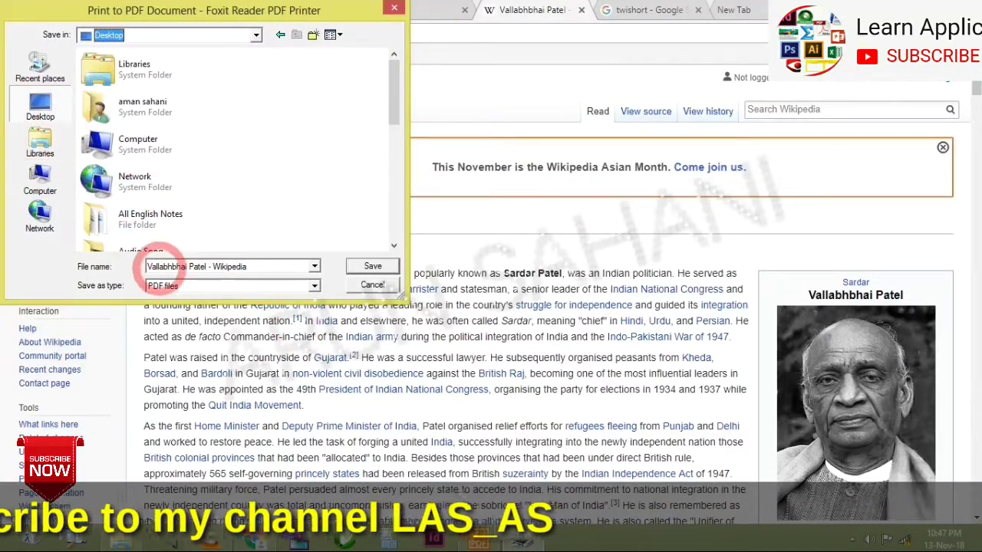
pyautogui.click(373, 266)
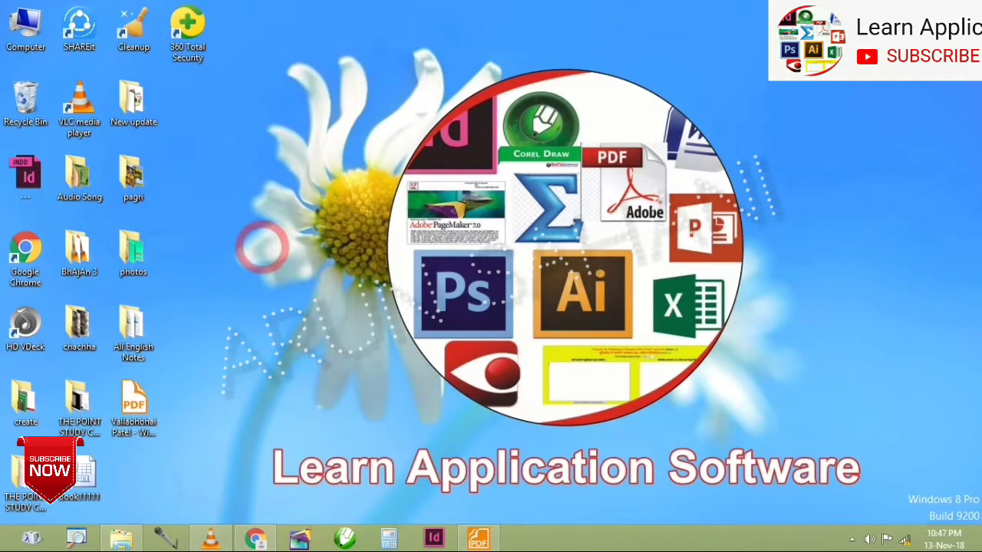
pyautogui.rightClick(309, 187)
pyautogui.click(328, 227)
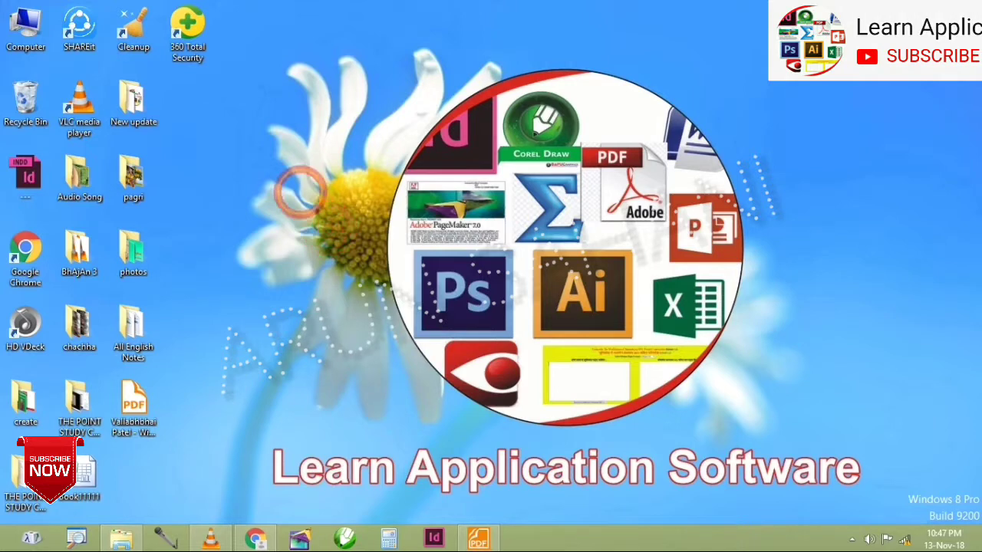
pyautogui.rightClick(301, 192)
pyautogui.click(326, 233)
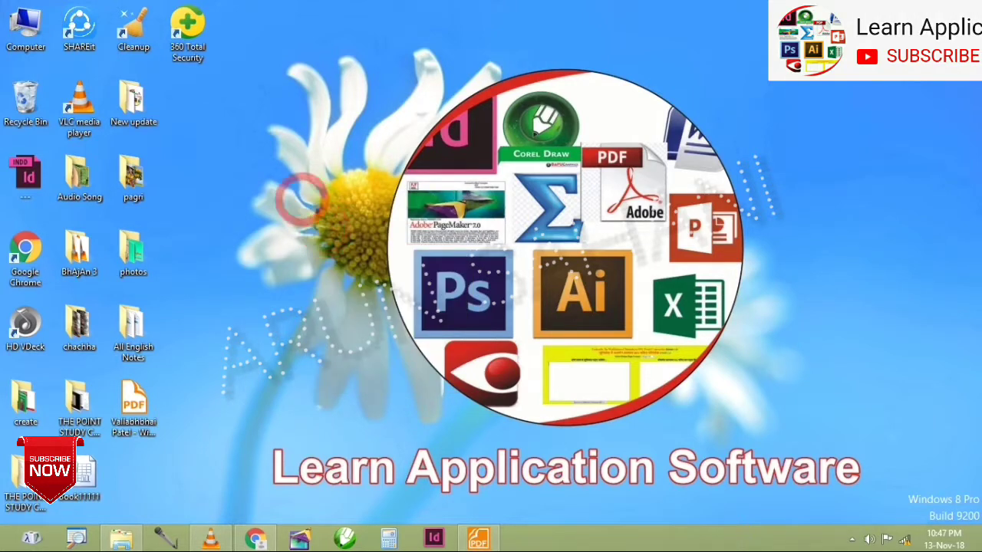
pyautogui.rightClick(303, 198)
pyautogui.click(322, 231)
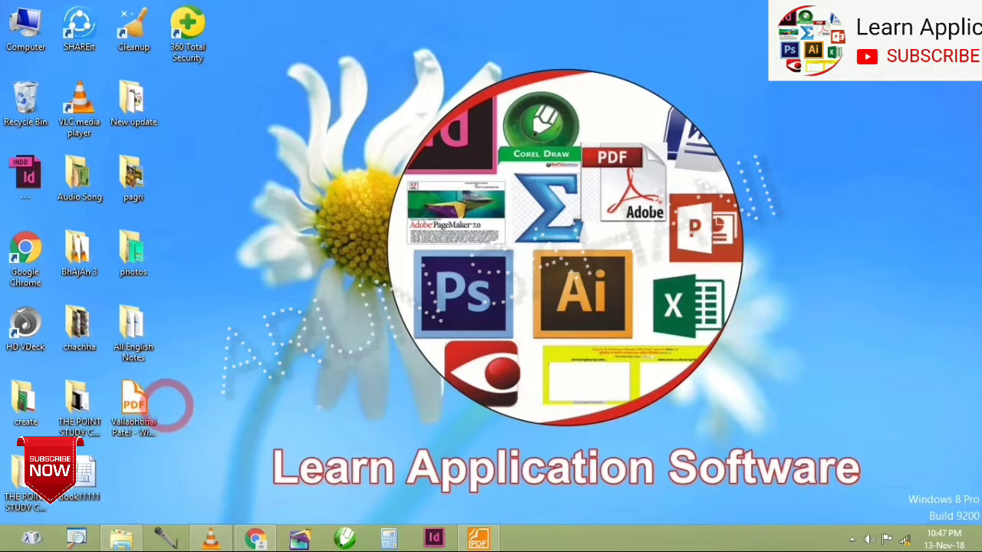
pyautogui.rightClick(260, 228)
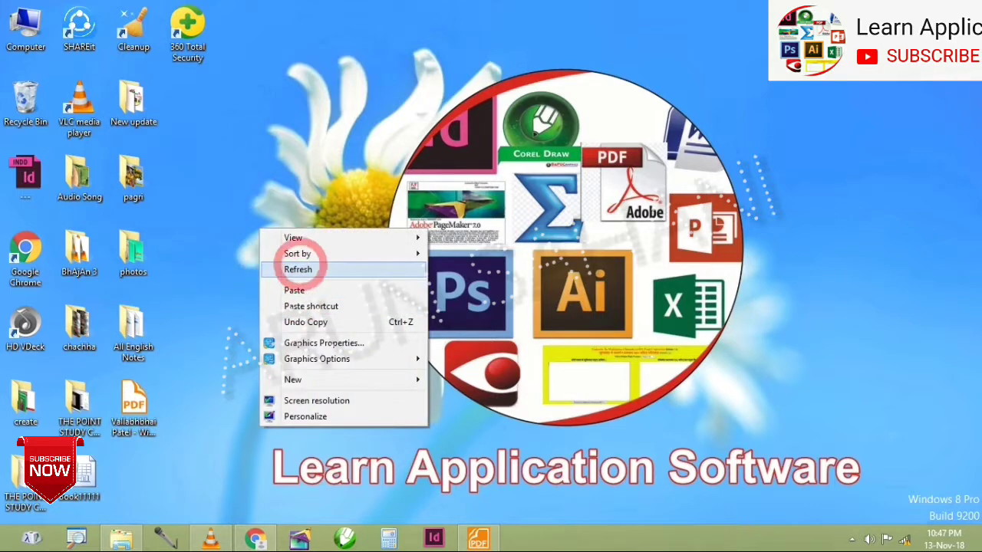
pyautogui.click(300, 265)
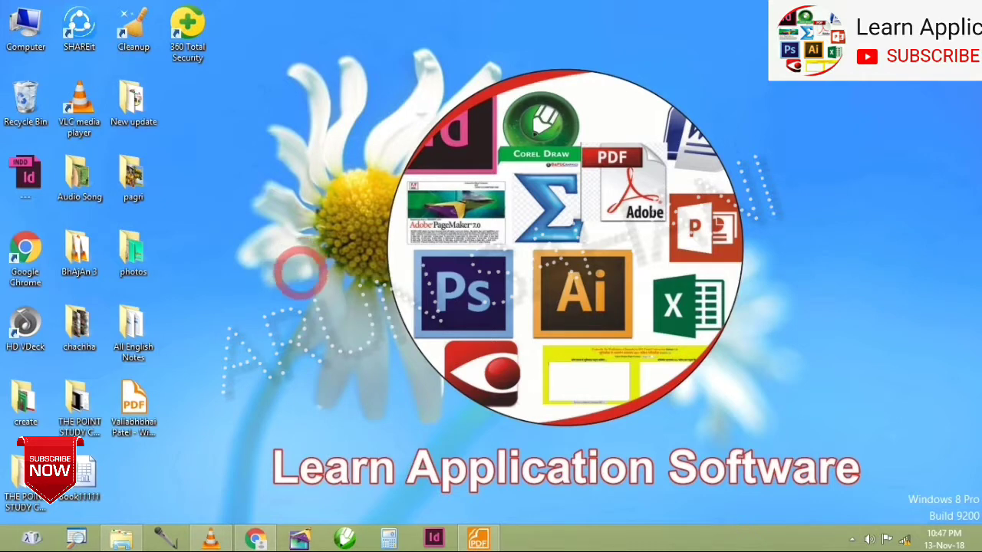
pyautogui.click(260, 537)
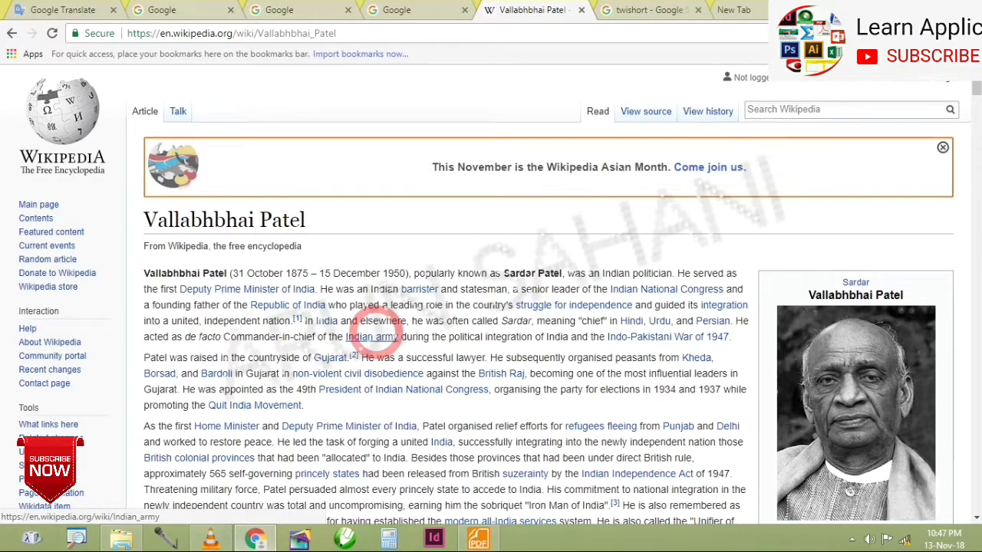
pyautogui.scroll(-3, 376, 334)
pyautogui.scroll(-4, 376, 334)
pyautogui.scroll(-3, 376, 334)
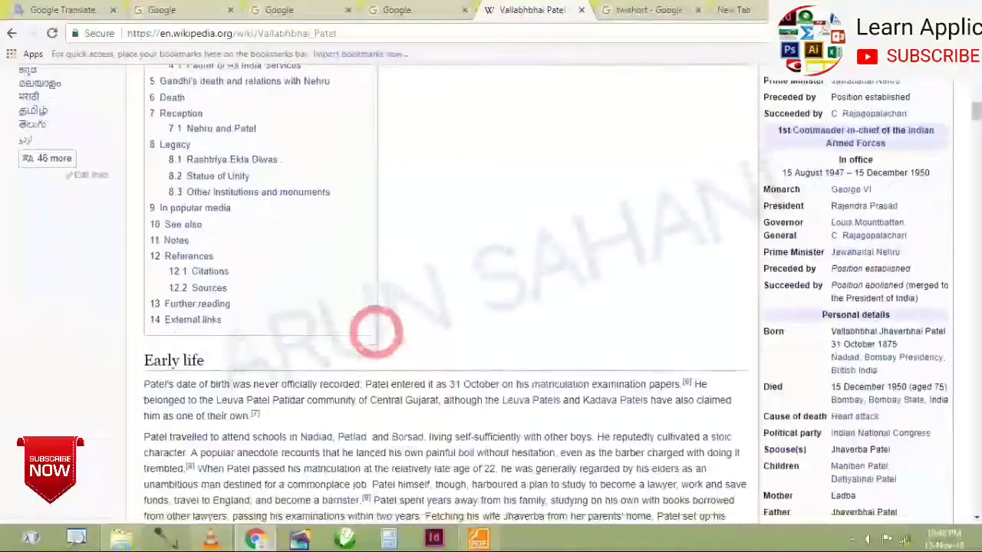
pyautogui.scroll(-3, 376, 335)
pyautogui.scroll(-5, 376, 334)
pyautogui.scroll(-4, 376, 334)
pyautogui.scroll(-2, 376, 335)
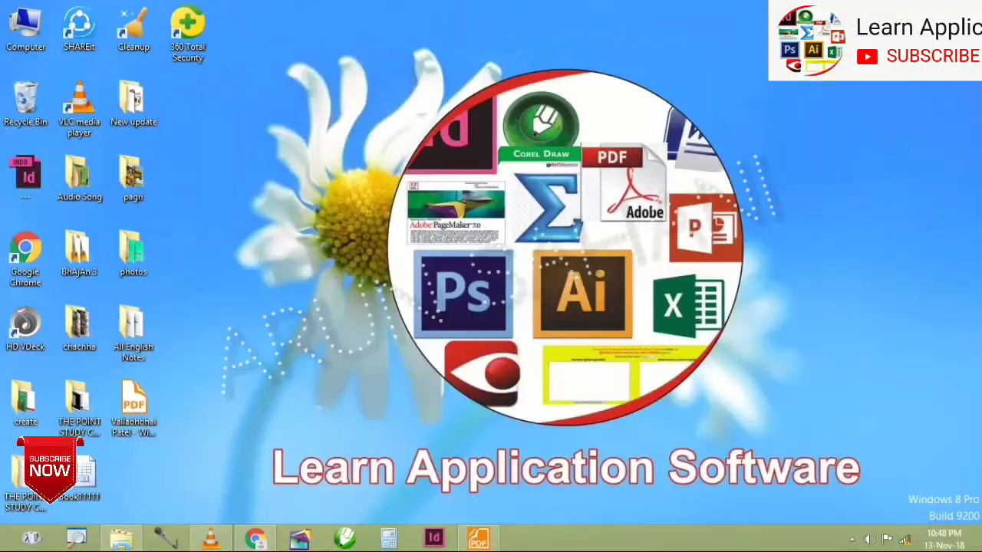
pyautogui.rightClick(391, 334)
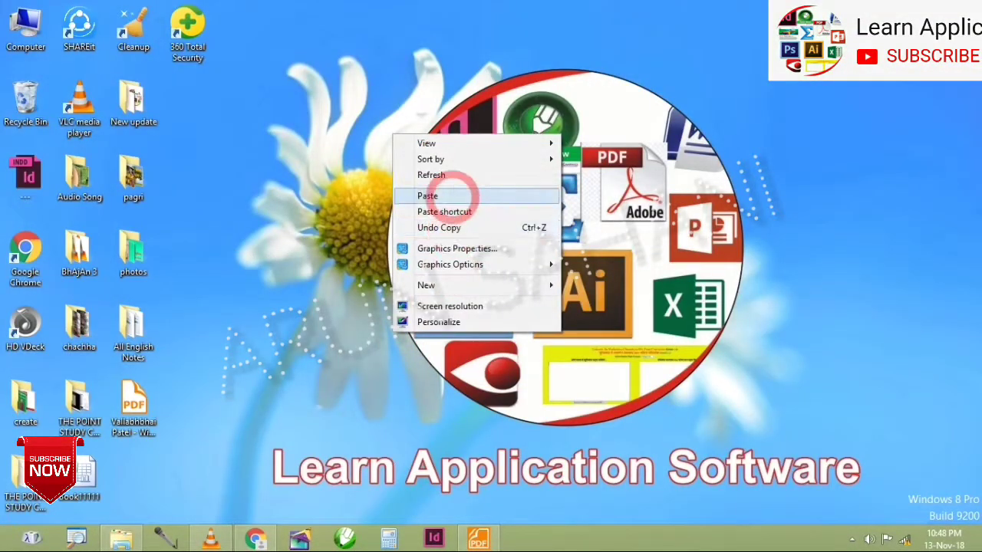
pyautogui.click(452, 176)
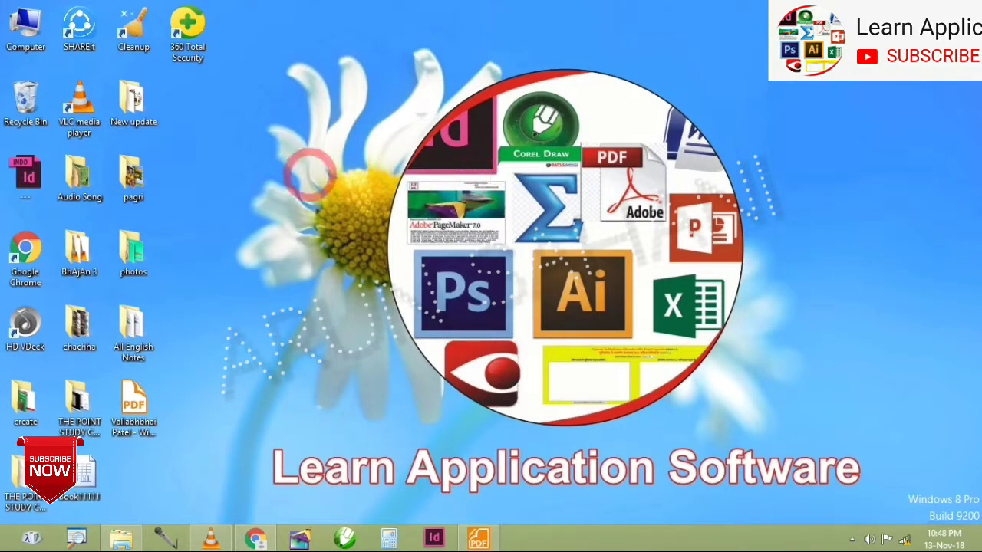
pyautogui.rightClick(310, 176)
pyautogui.click(345, 216)
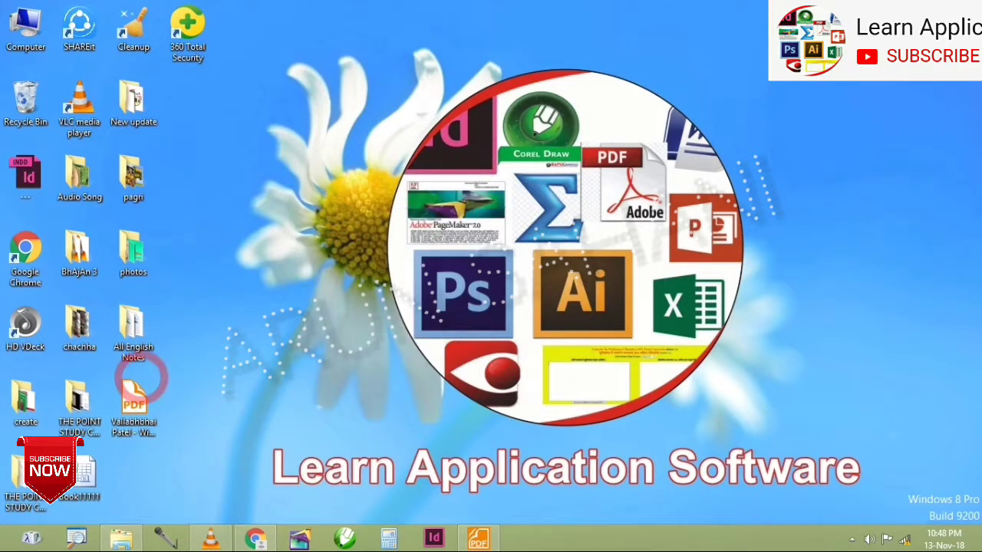
pyautogui.click(131, 414)
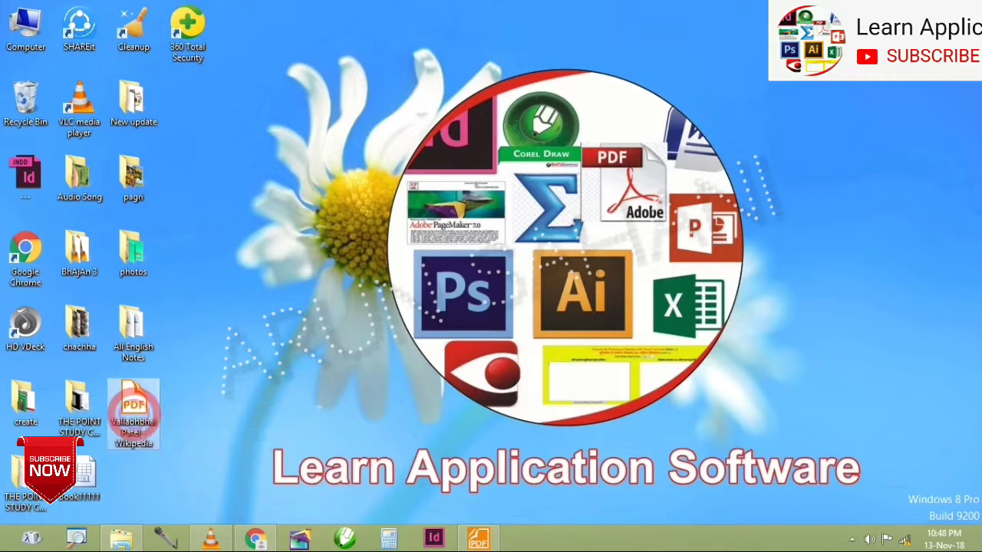
pyautogui.click(134, 400)
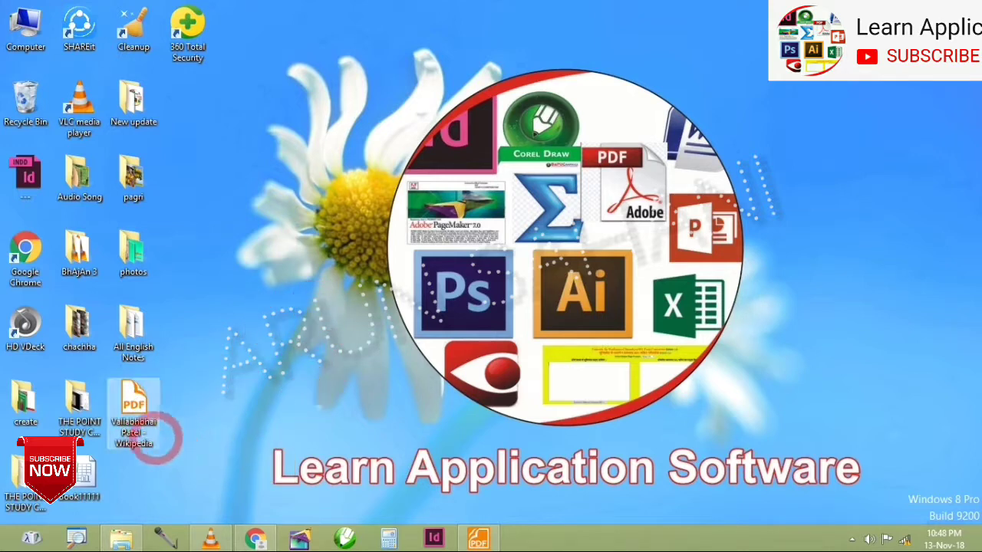
# - Drag the saved PDF onto Foxit Reader to open it and scroll through the first pages
pyautogui.moveTo(146, 417); pyautogui.dragTo(477, 512)
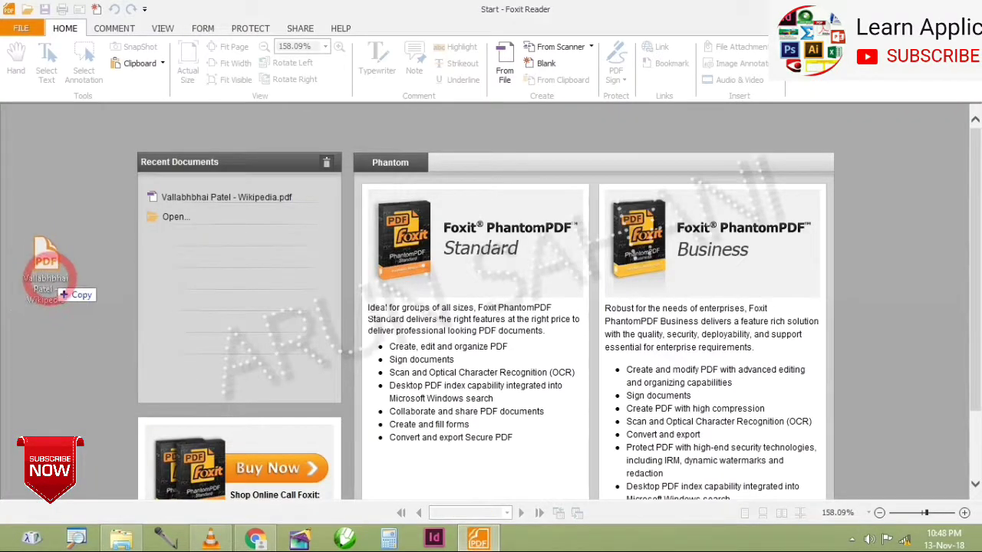
pyautogui.moveTo(475, 506); pyautogui.dragTo(64, 268)
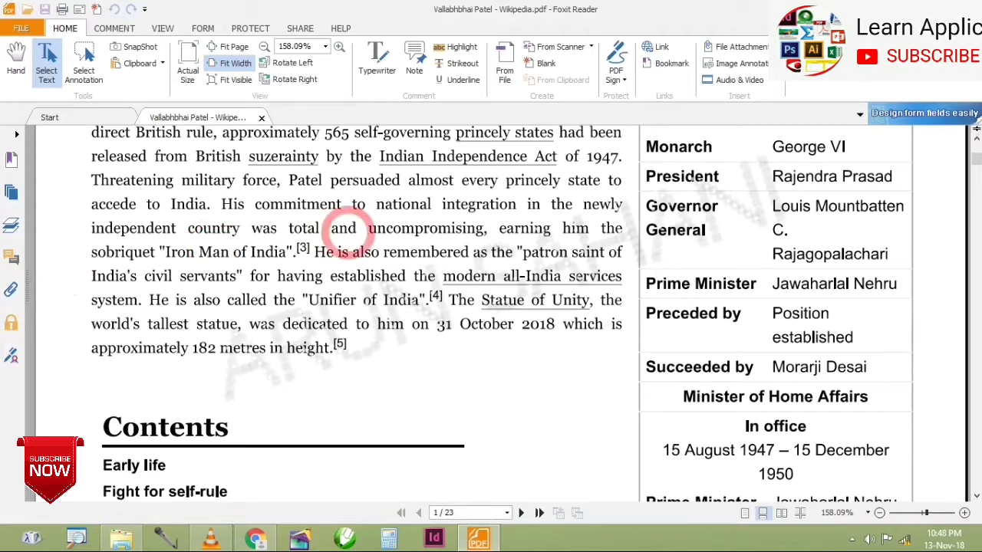
pyautogui.scroll(2, 349, 227)
pyautogui.scroll(5, 438, 256)
pyautogui.scroll(5, 450, 256)
pyautogui.scroll(5, 428, 328)
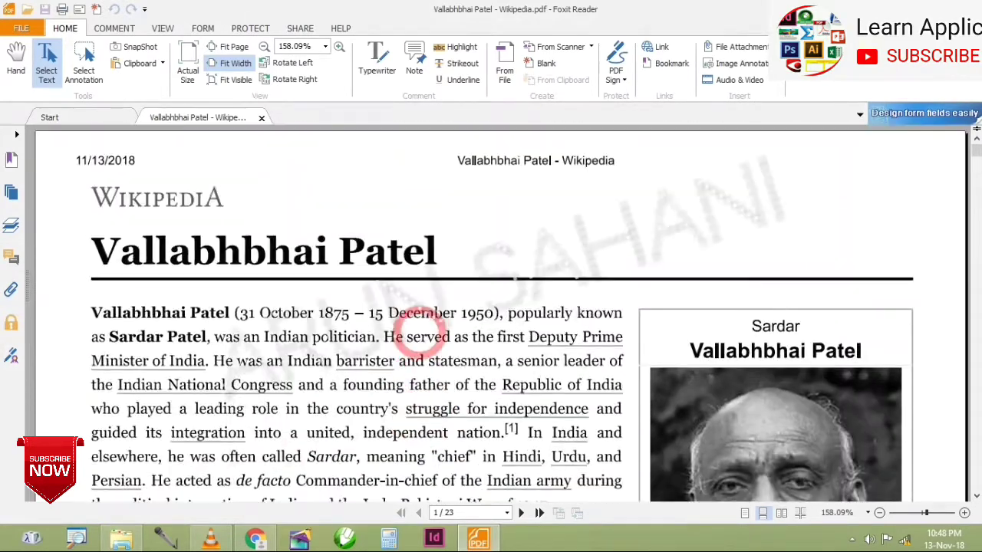
pyautogui.scroll(-4, 420, 337)
pyautogui.scroll(-4, 422, 339)
pyautogui.scroll(-5, 425, 342)
pyautogui.scroll(-2, 437, 347)
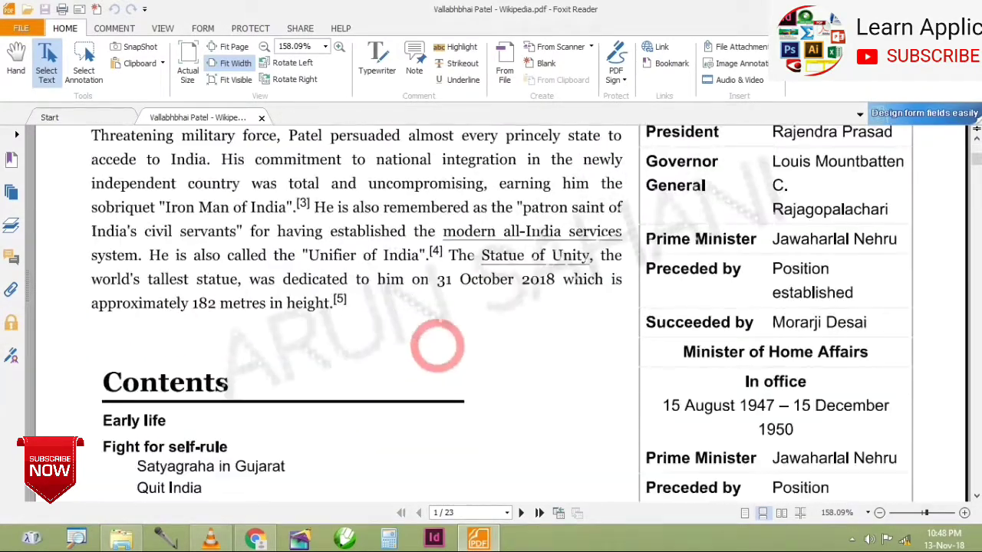
pyautogui.scroll(-3, 437, 346)
pyautogui.scroll(-1, 438, 350)
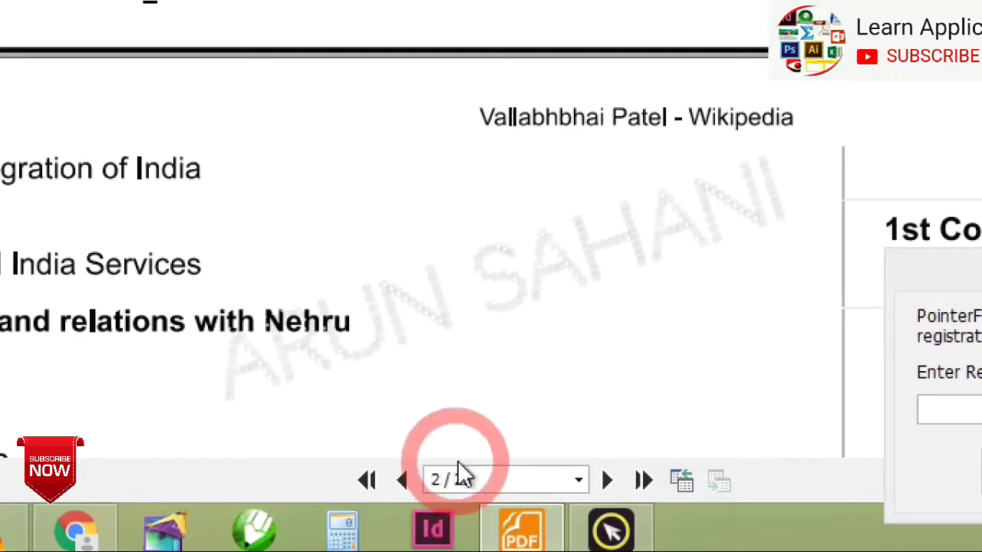
# - Select the page-number box, switch to Fit Page (Ctrl+0), and scroll down to page 8
pyautogui.click(483, 478)
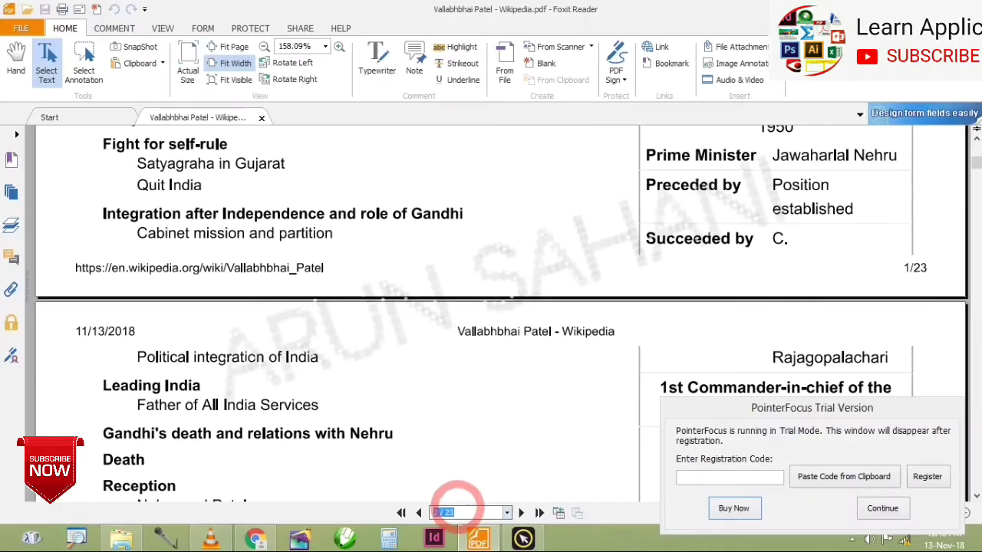
pyautogui.scroll(-1, 499, 417)
pyautogui.scroll(-1, 565, 414)
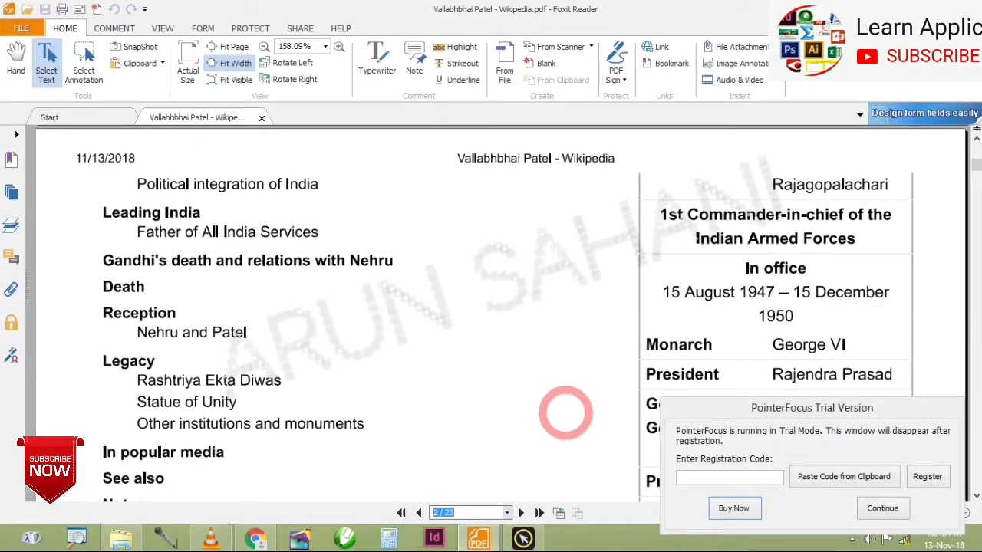
pyautogui.scroll(-2, 568, 406)
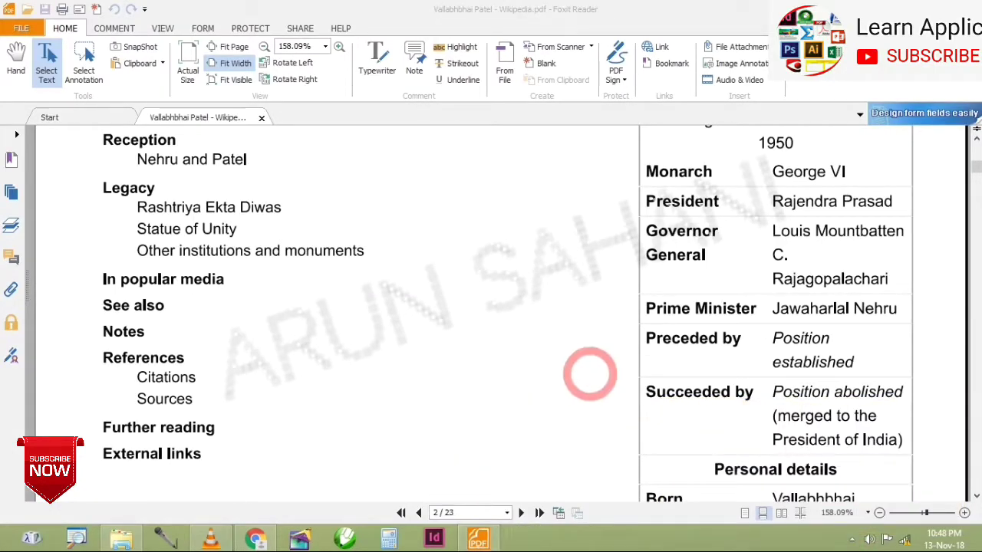
pyautogui.scroll(-1, 652, 322)
pyautogui.scroll(-3, 850, 360)
pyautogui.scroll(-2, 958, 188)
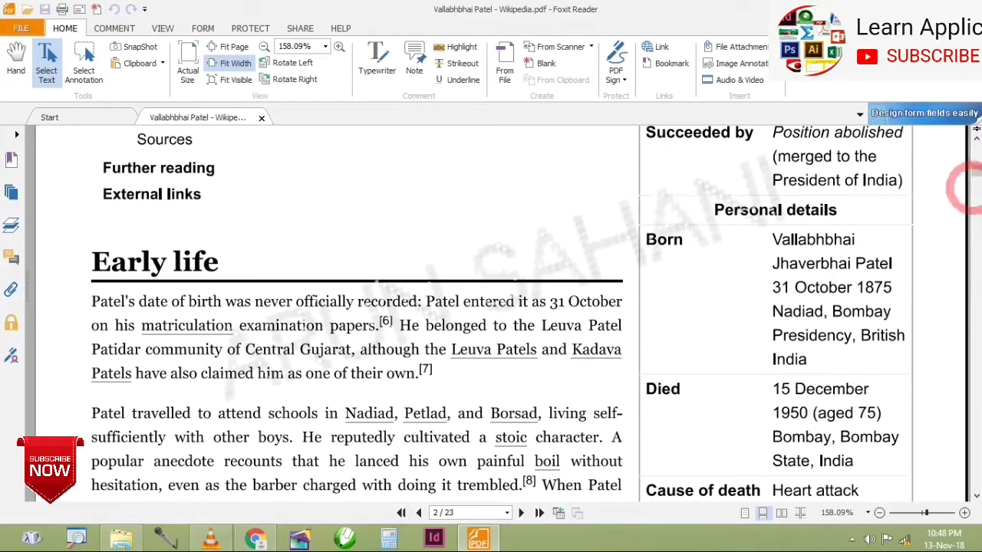
pyautogui.hotkey('ctrl', '0')
pyautogui.scroll(-3, 591, 346)
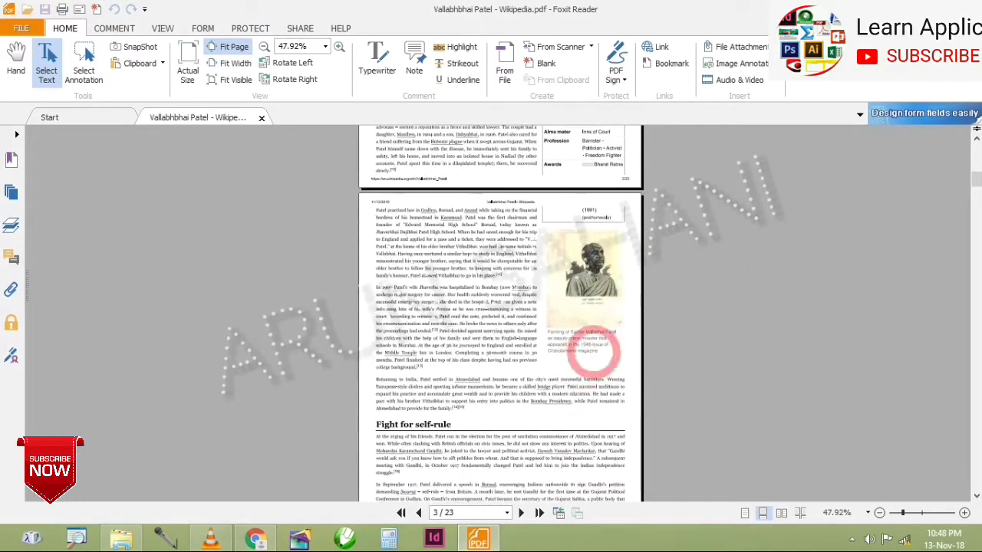
pyautogui.scroll(-3, 575, 372)
pyautogui.scroll(-3, 583, 361)
pyautogui.scroll(-3, 581, 371)
pyautogui.scroll(-3, 580, 383)
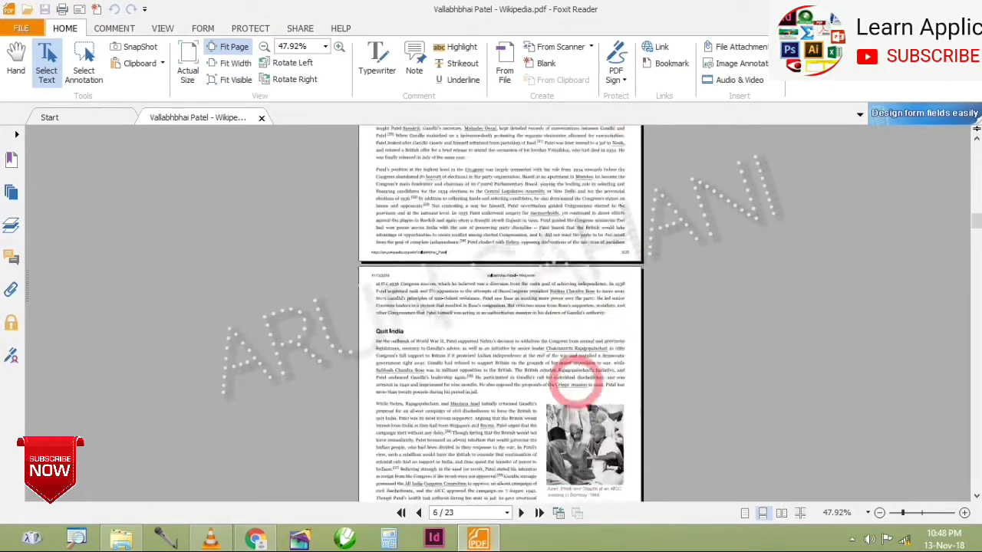
pyautogui.scroll(-3, 575, 383)
pyautogui.scroll(-3, 568, 376)
pyautogui.scroll(-3, 568, 345)
pyautogui.scroll(-3, 567, 318)
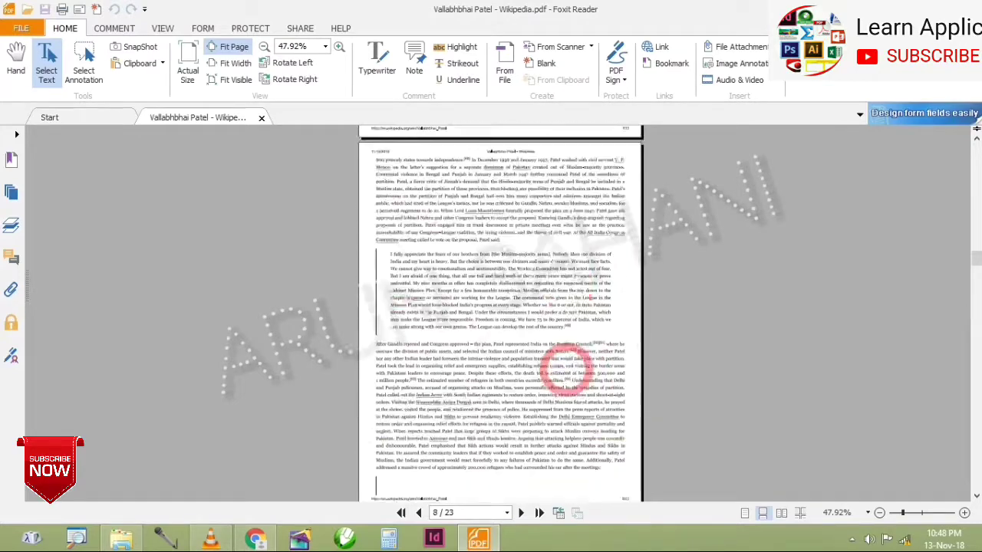
pyautogui.scroll(-3, 574, 318)
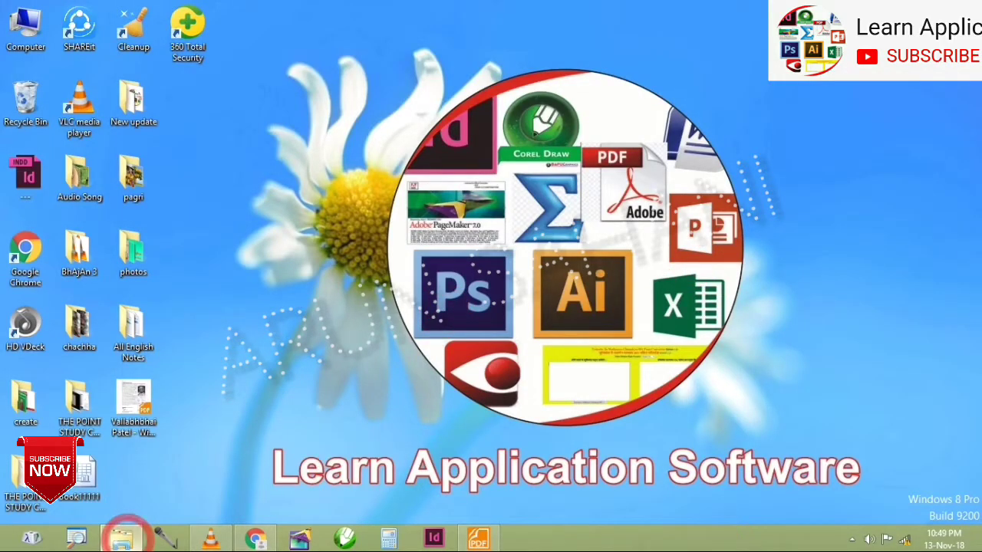
# - In File Explorer, open drive G: by keyboard, then enter and back out of the comedy folder
pyautogui.click(123, 537)
pyautogui.click(758, 115)
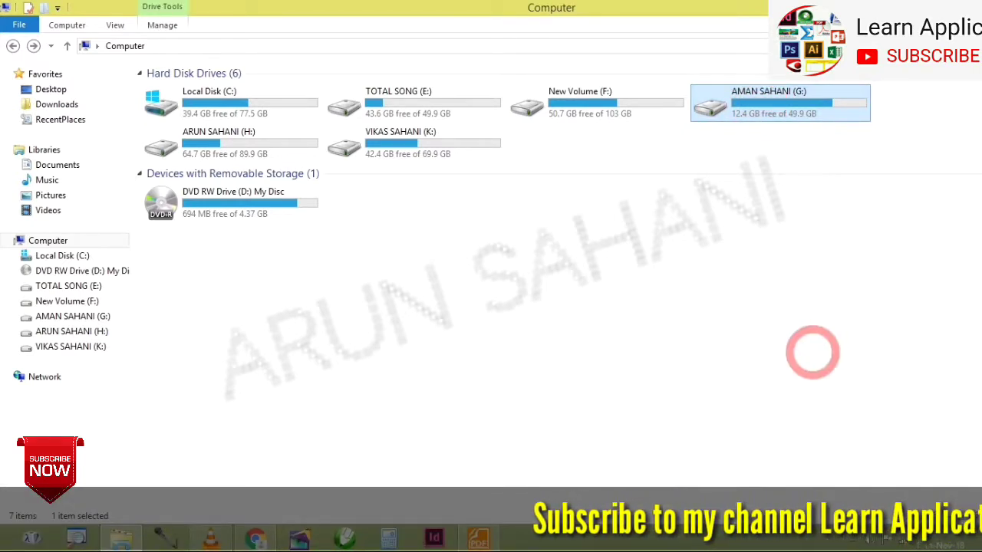
pyautogui.press('Right')
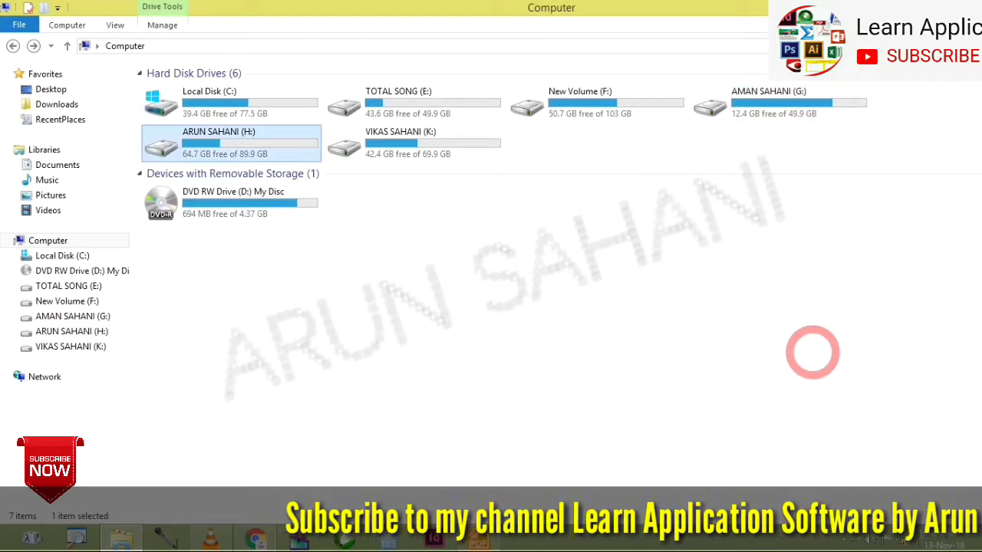
pyautogui.press('v')
pyautogui.press('n')
pyautogui.press('a')
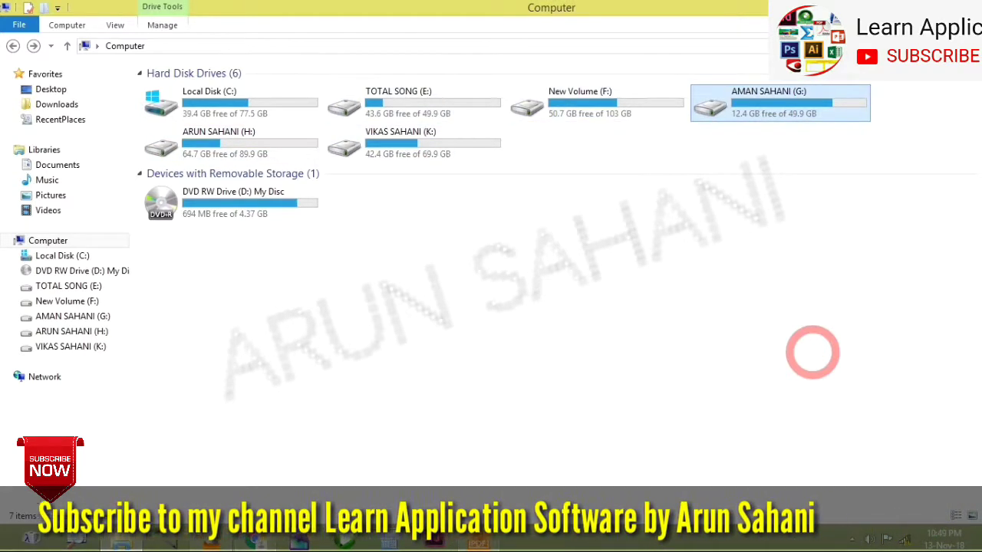
pyautogui.press('Return')
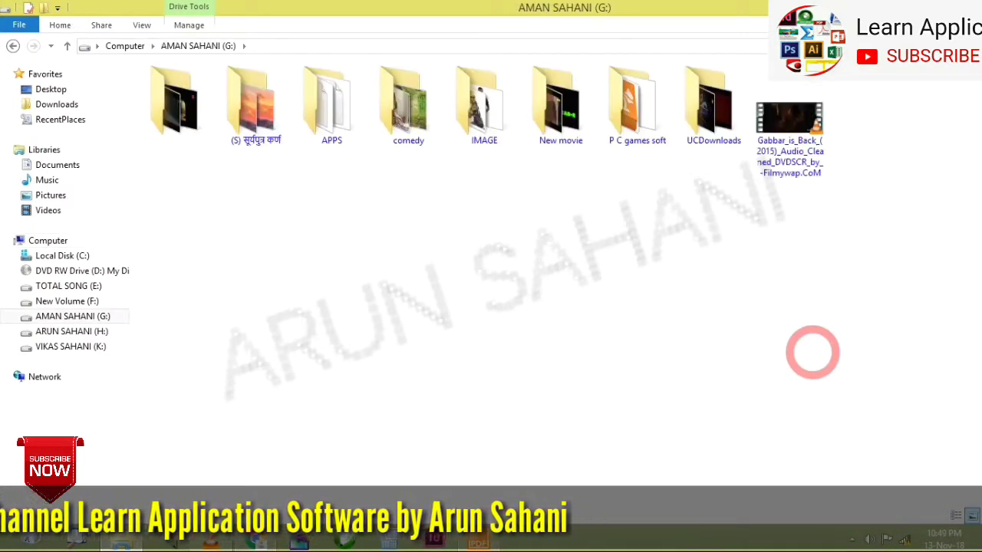
pyautogui.press('Right')
pyautogui.press('Right')
pyautogui.press('Right')
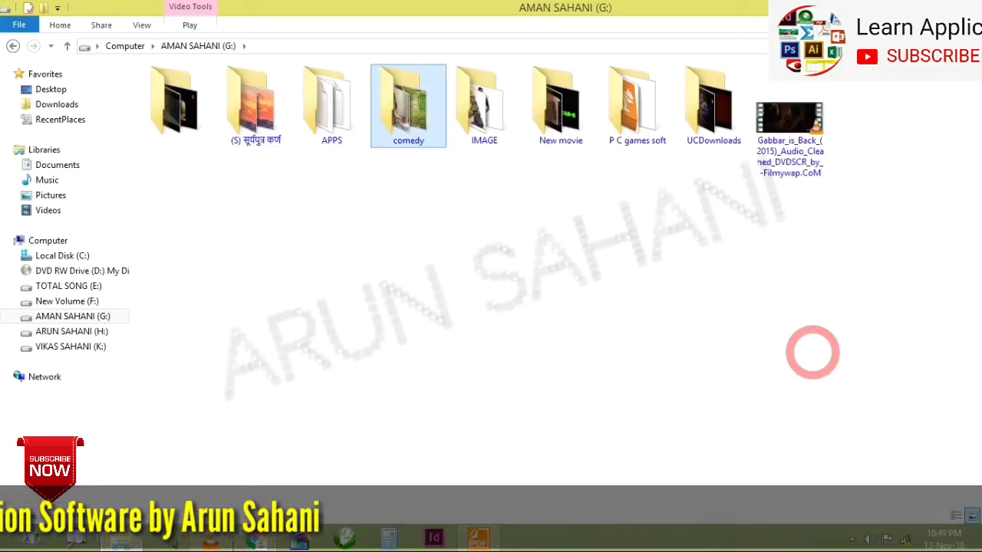
pyautogui.press('Right')
pyautogui.press('Left')
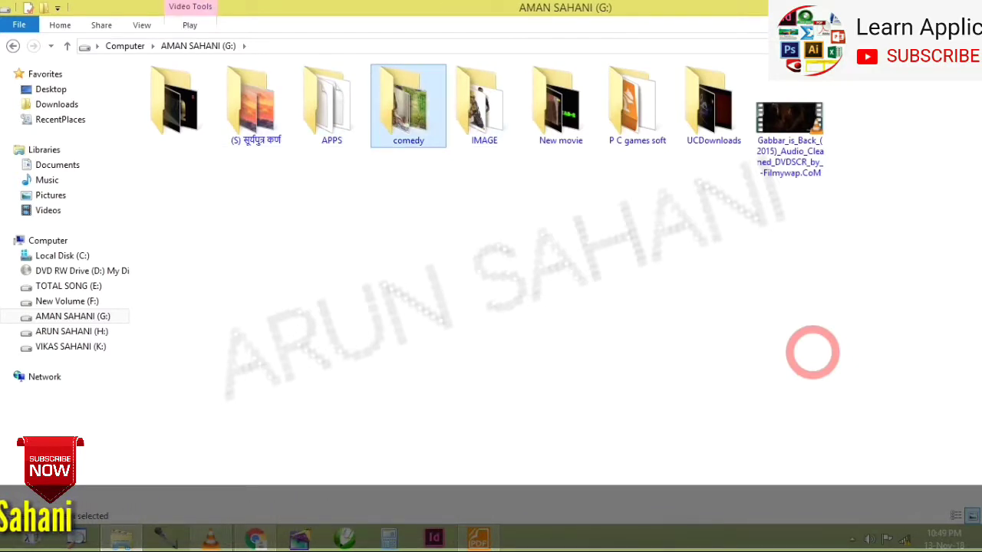
pyautogui.press('Return')
pyautogui.press('BackSpace')
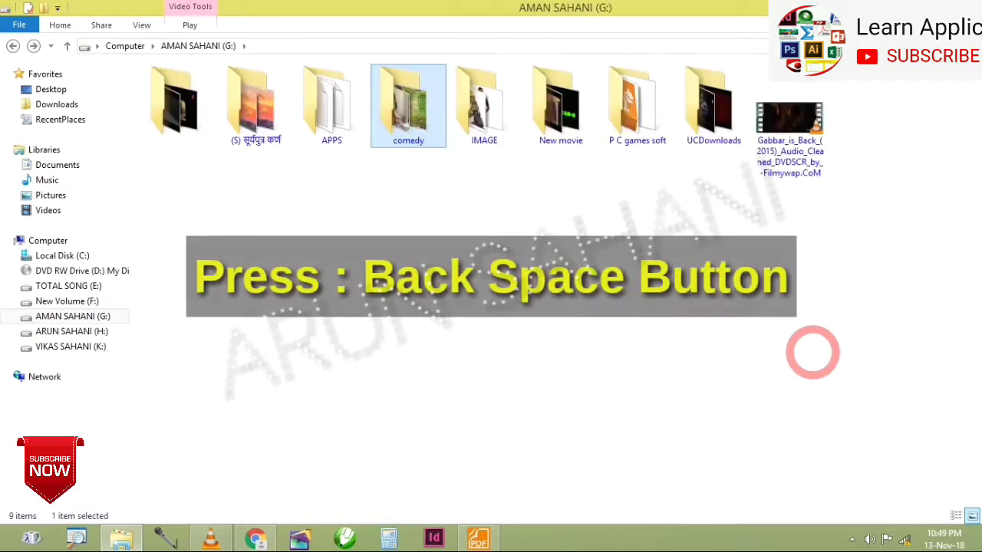
# - Open P C games soft > Namste America > models > generic using arrow keys and Enter
pyautogui.press('Left')
pyautogui.press('Right')
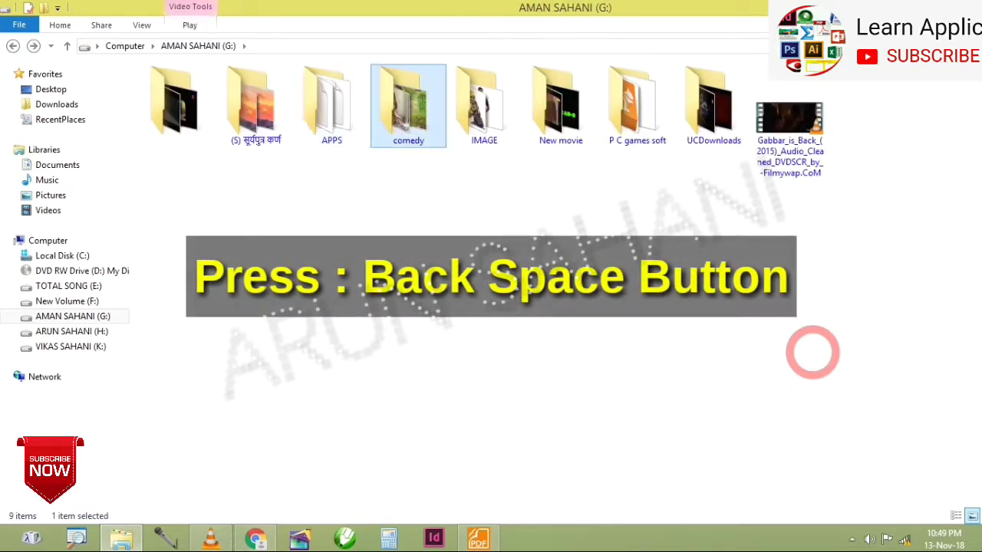
pyautogui.press('Right')
pyautogui.press('Right')
pyautogui.press('Right')
pyautogui.press('Return')
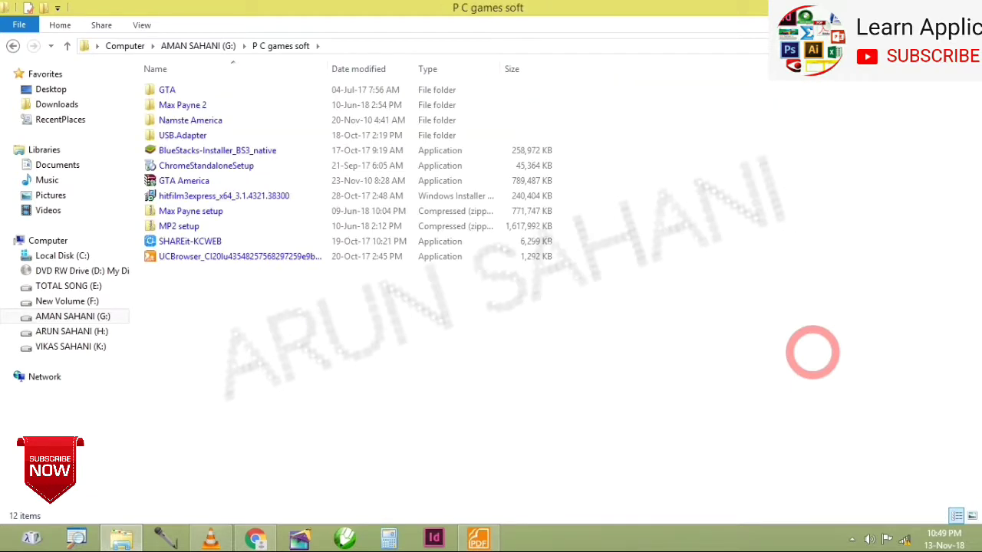
pyautogui.press('Down')
pyautogui.press('Down')
pyautogui.press('Return')
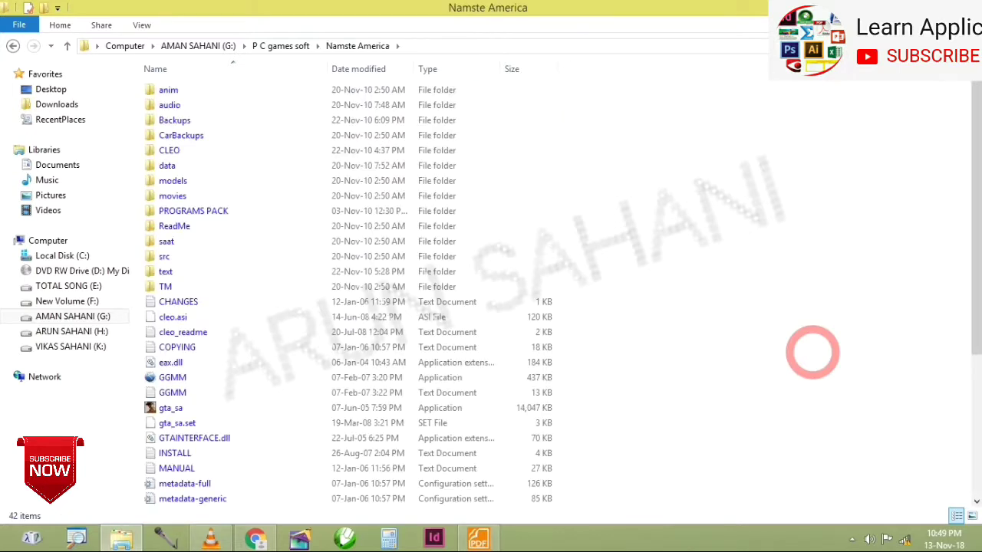
pyautogui.press('Down')
pyautogui.press('Down')
pyautogui.press('Down')
pyautogui.press('Down')
pyautogui.press('Down')
pyautogui.press('Down')
pyautogui.press('Return')
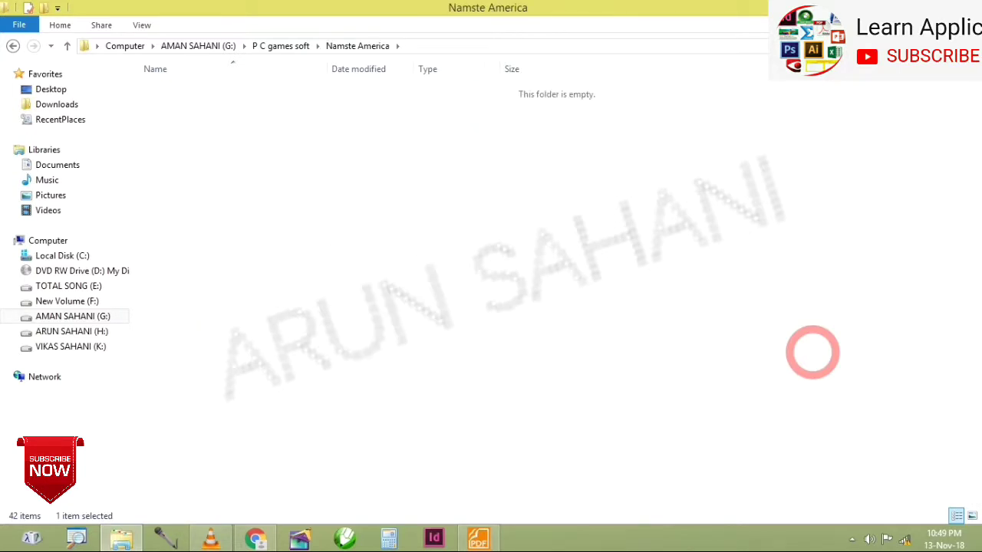
pyautogui.press('Down')
pyautogui.press('Down')
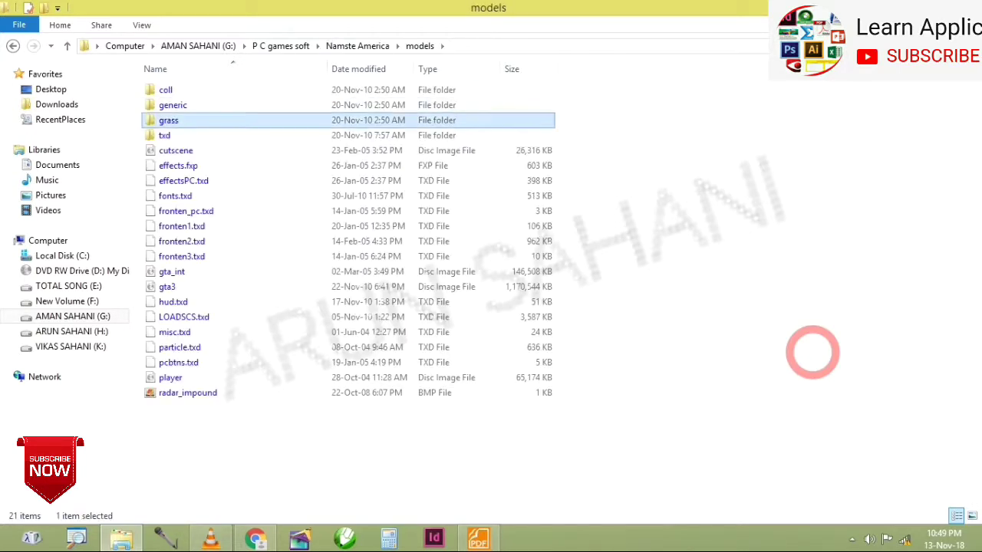
pyautogui.press('Up')
pyautogui.press('Return')
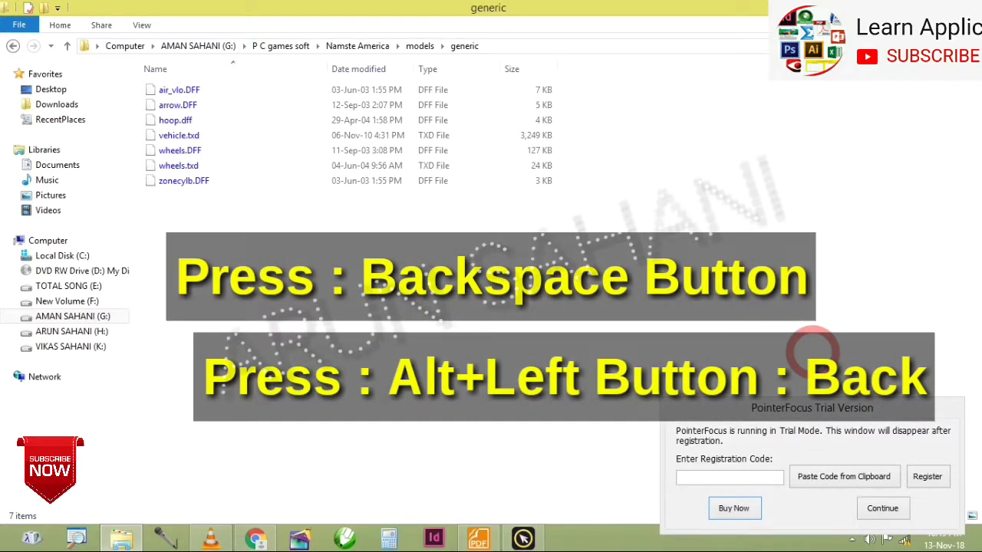
# - Back out from the generic folder to the Computer view using Backspace and Alt+Left
pyautogui.press('BackSpace')
pyautogui.press('BackSpace')
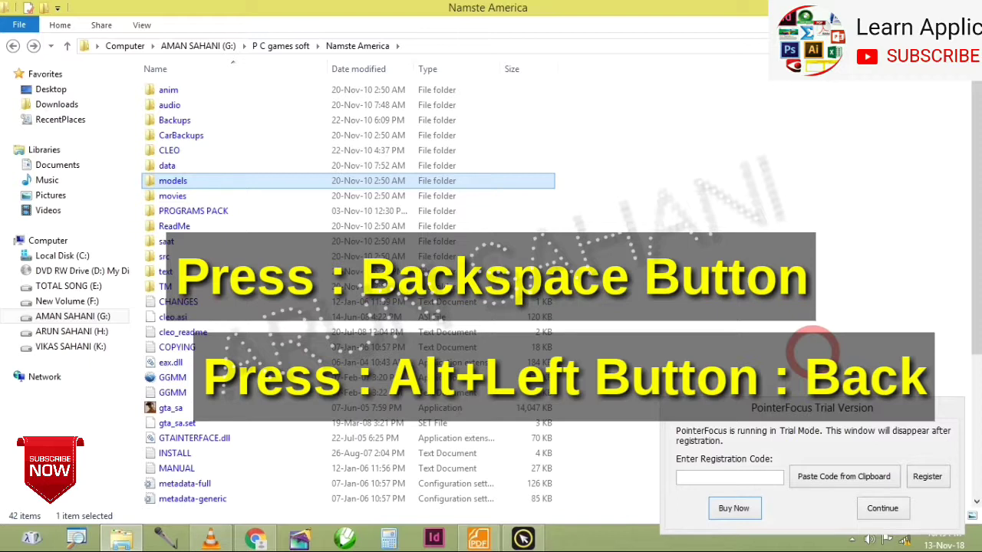
pyautogui.press('Return')
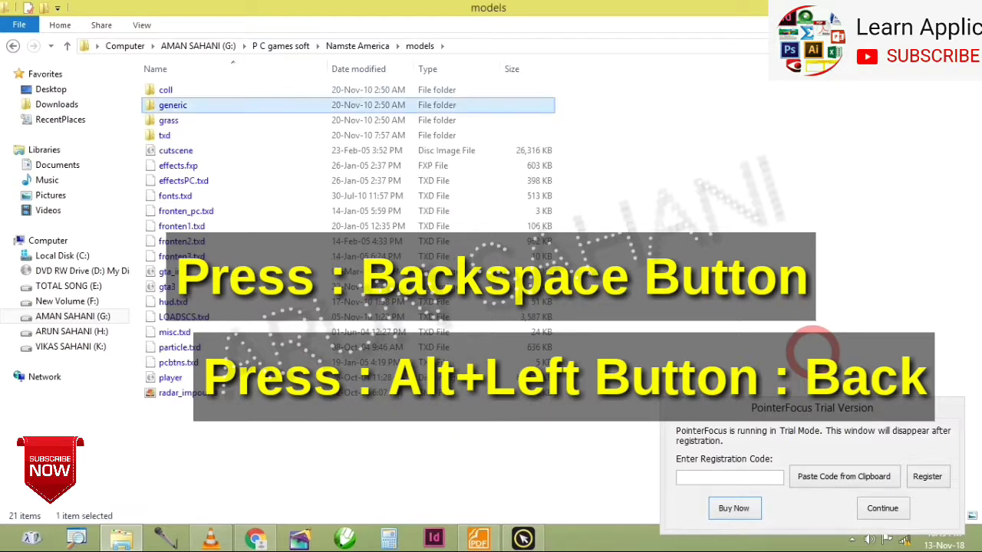
pyautogui.press('Return')
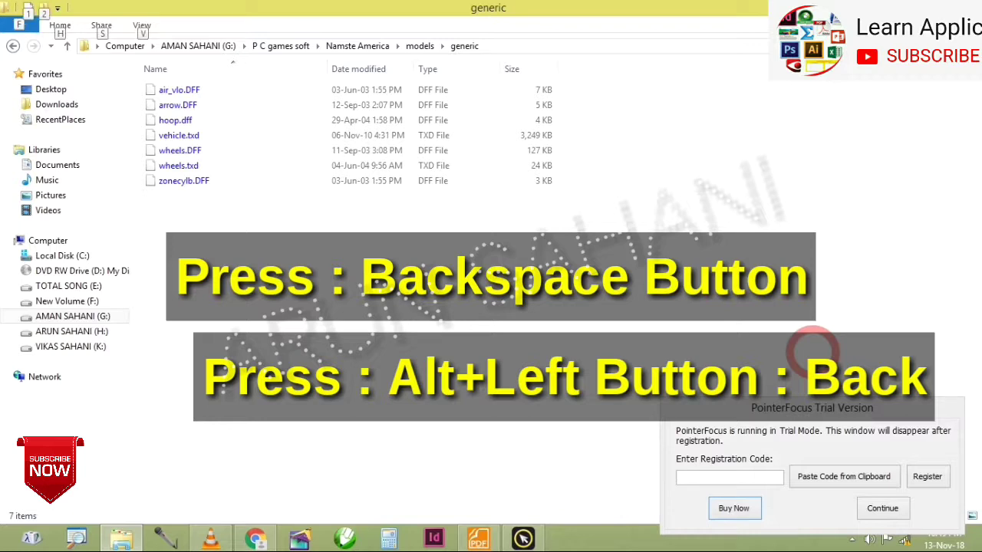
pyautogui.hotkey('alt', 'Left')
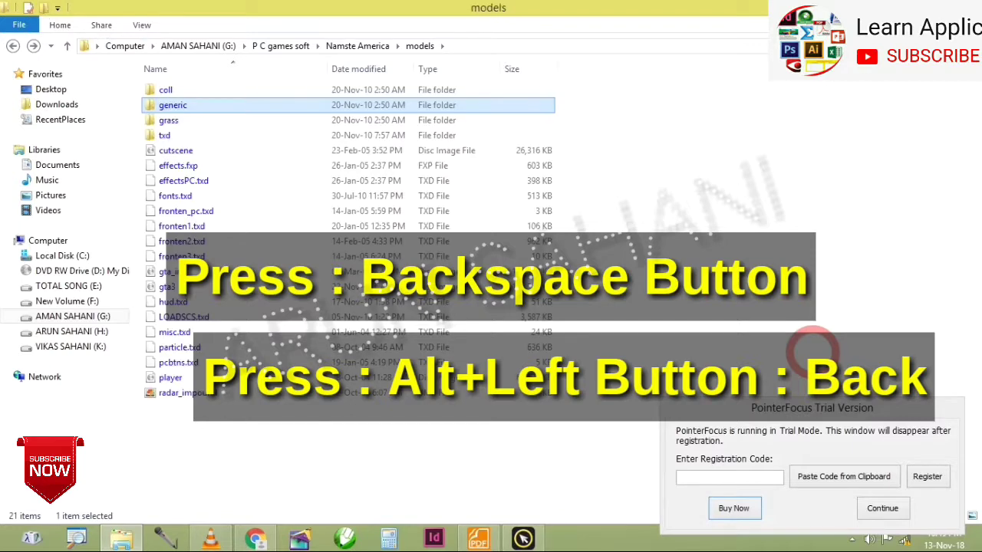
pyautogui.hotkey('alt', 'Left')
pyautogui.hotkey('alt', 'Left')
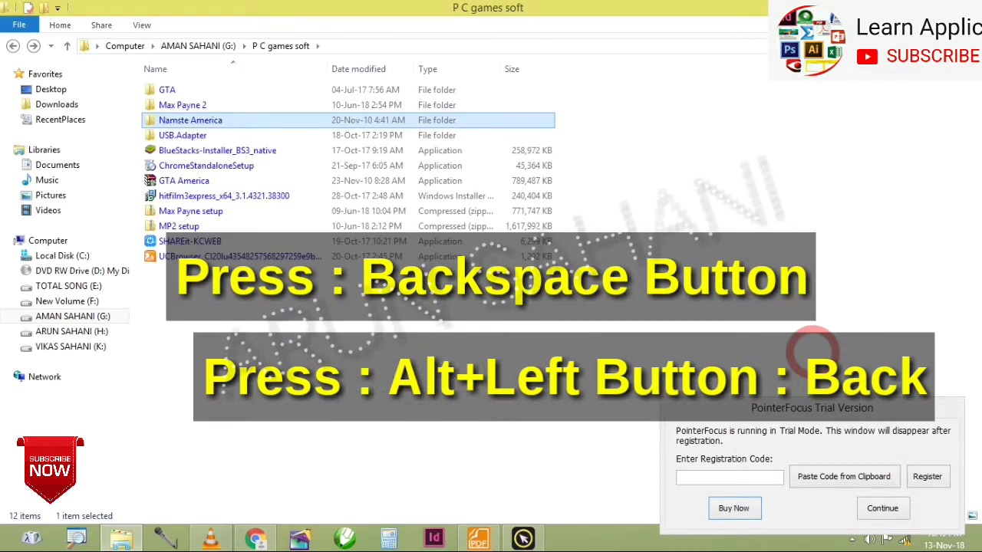
pyautogui.hotkey('alt', 'Left')
pyautogui.hotkey('alt', 'Left')
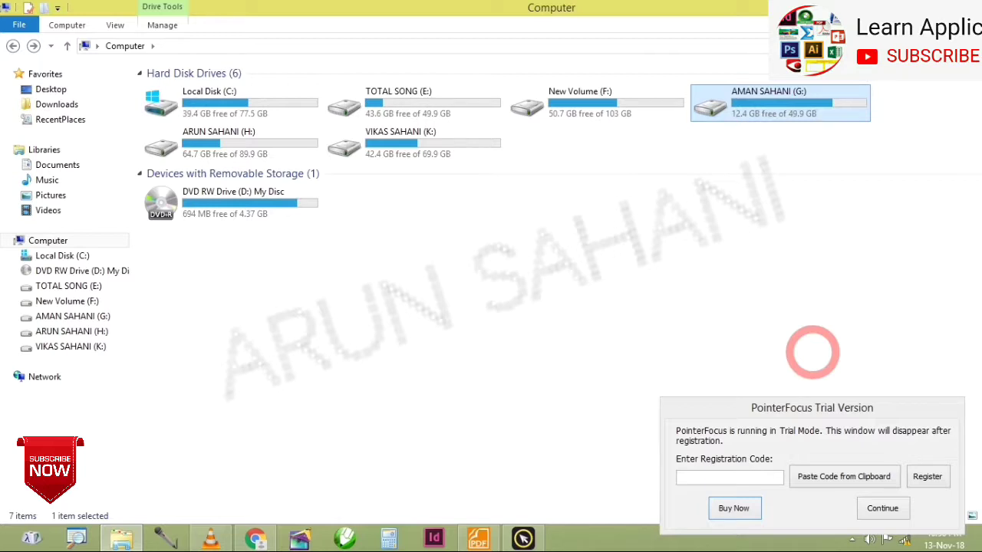
# - Go forward with Alt+Right through G:, P C games soft, Namste America and models to generic
pyautogui.hotkey('alt', 'Right')
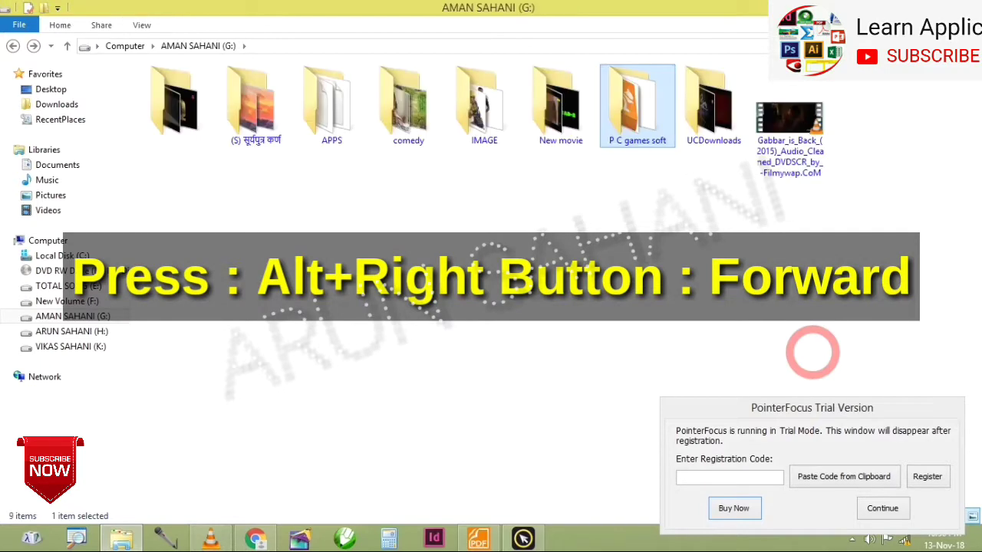
pyautogui.hotkey('alt', 'Right')
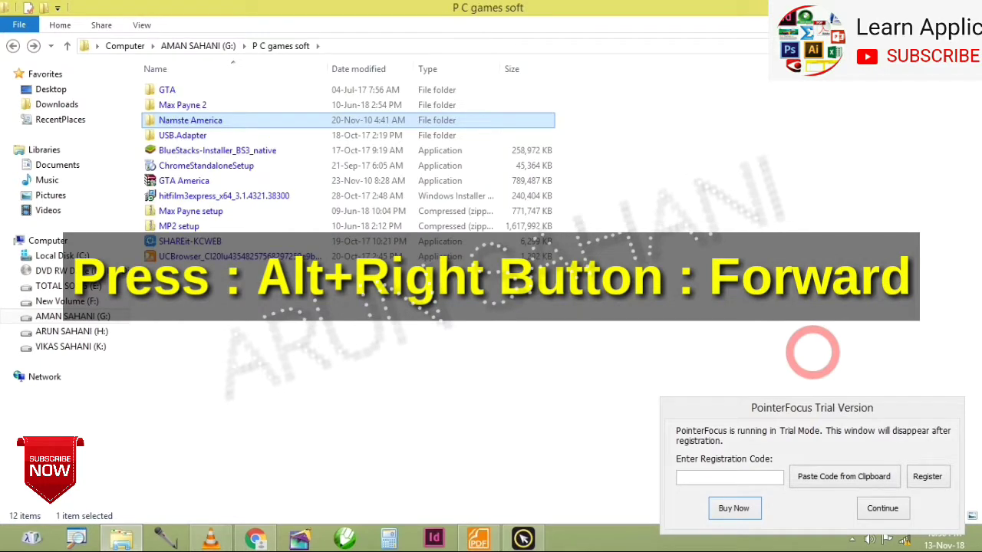
pyautogui.hotkey('alt', 'Right')
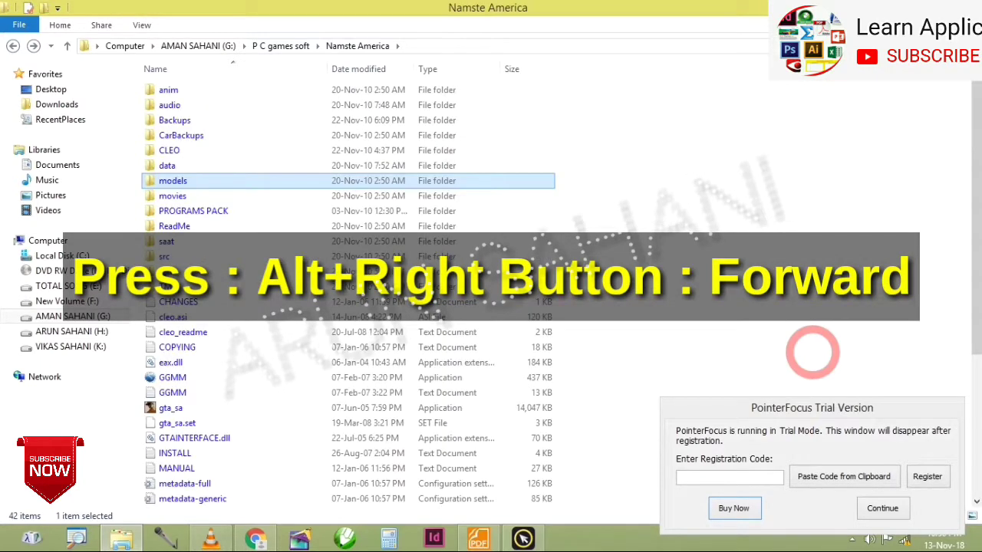
pyautogui.hotkey('alt', 'Right')
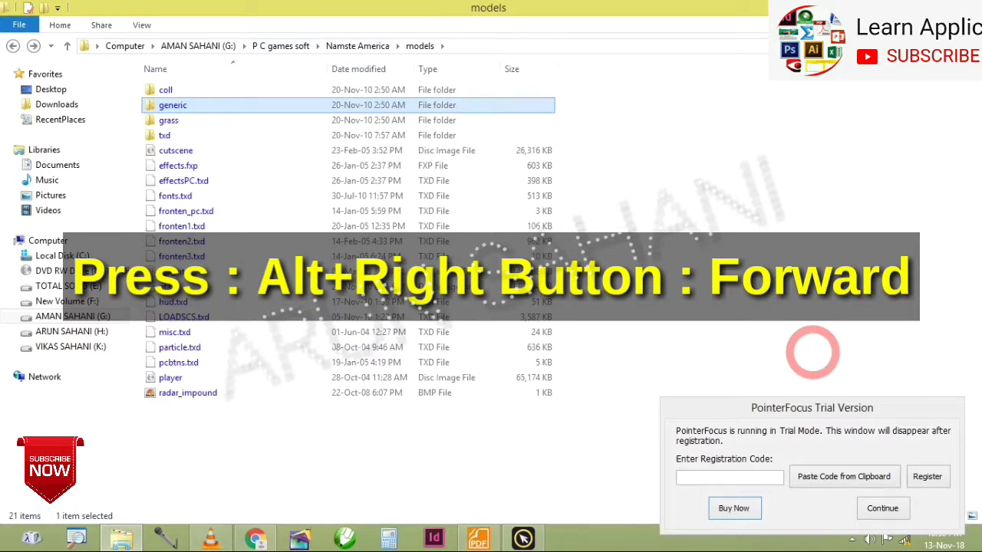
pyautogui.hotkey('alt', 'Right')
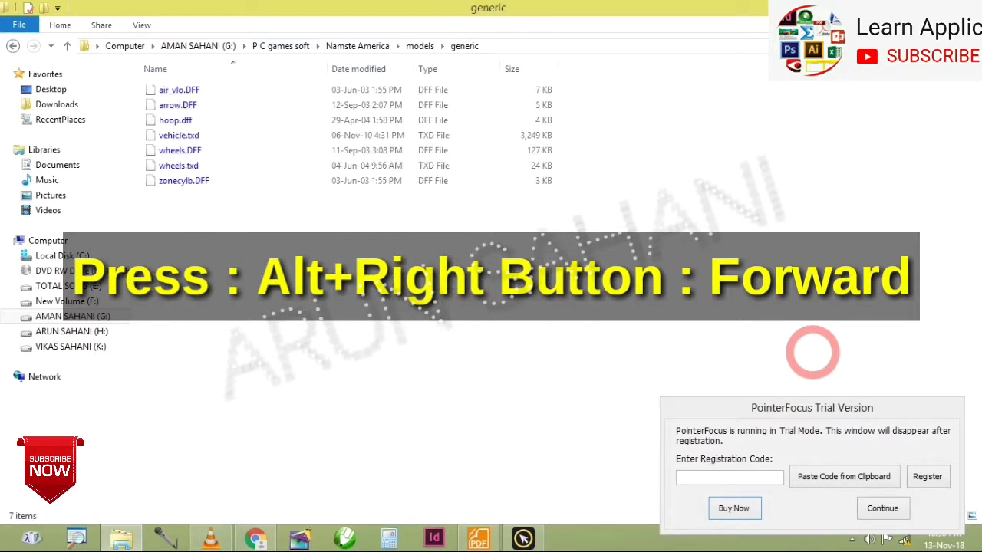
# - Move the selection down and up the seven files, ending on air_vlo.DFF
pyautogui.press('Down')
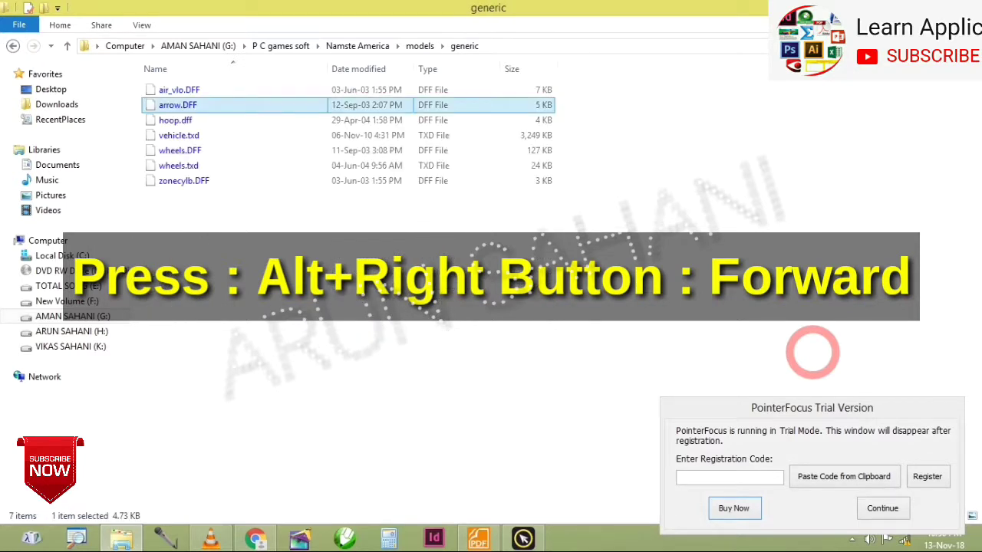
pyautogui.press('Down')
pyautogui.press('Down')
pyautogui.press('Up')
pyautogui.press('Up')
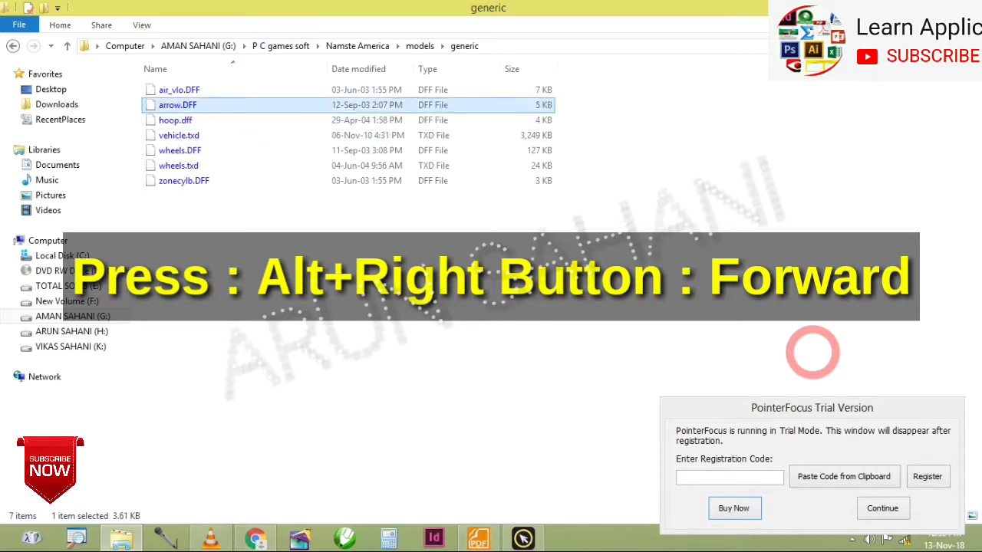
pyautogui.press('Up')
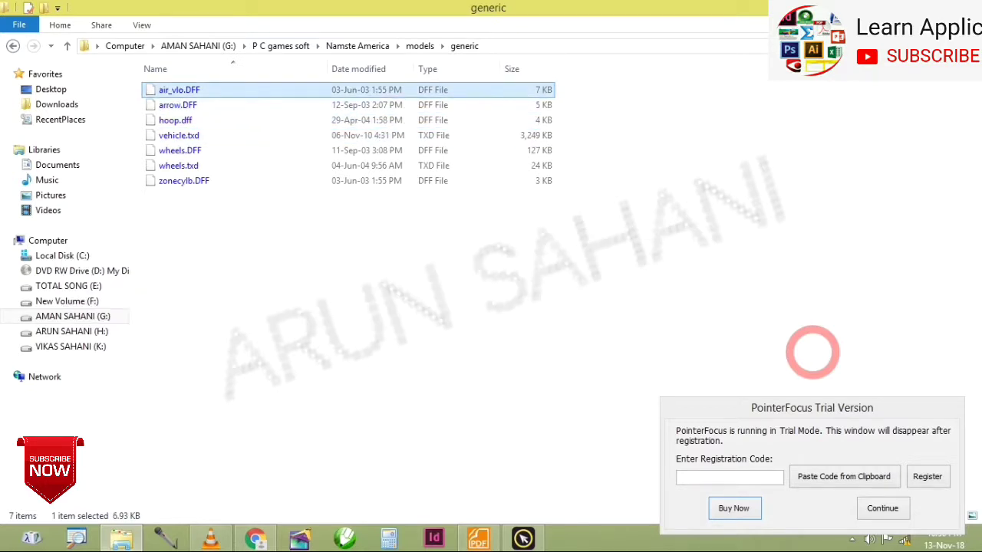
# - Dismiss the trial notice, then show and hide the hidden notification-area icons
pyautogui.click(882, 508)
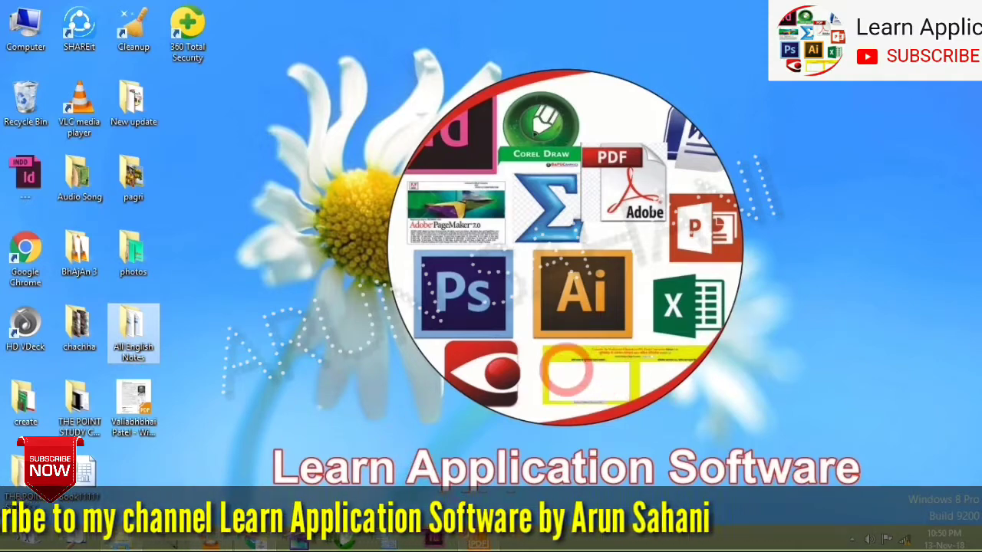
pyautogui.click(851, 539)
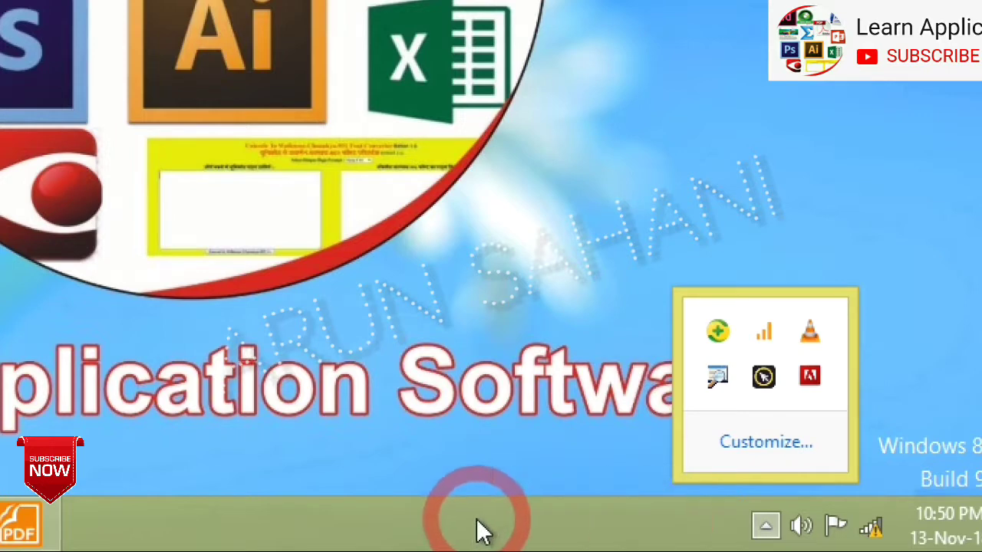
pyautogui.click(685, 533)
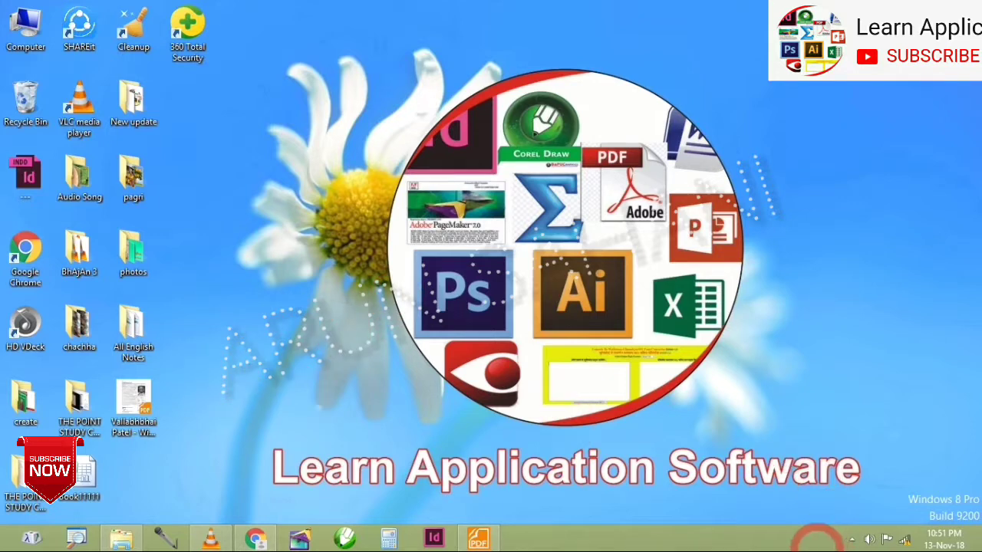
# - Add a taskbar toolbar for the Desktop's All English Notes folder via Toolbars > New toolbar
pyautogui.rightClick(805, 537)
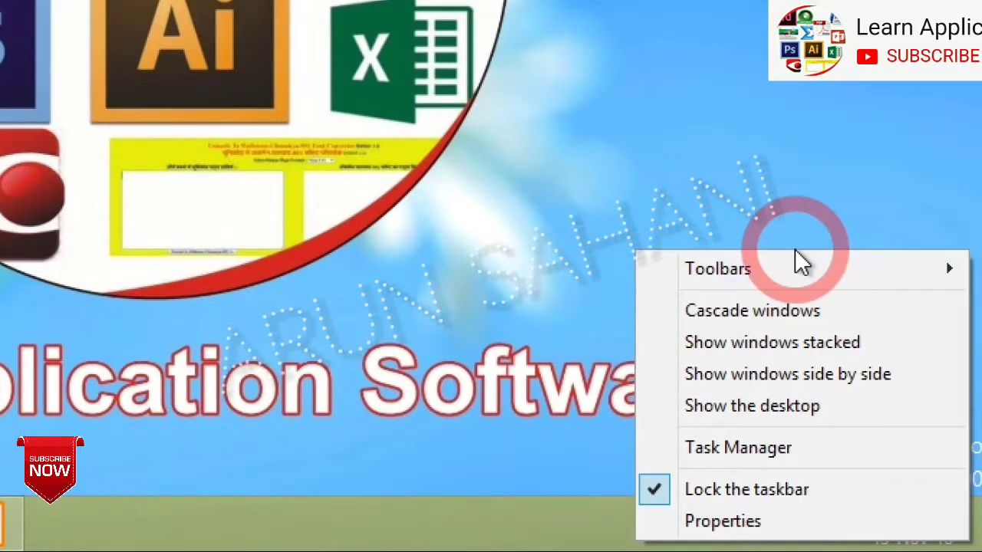
pyautogui.click(723, 265)
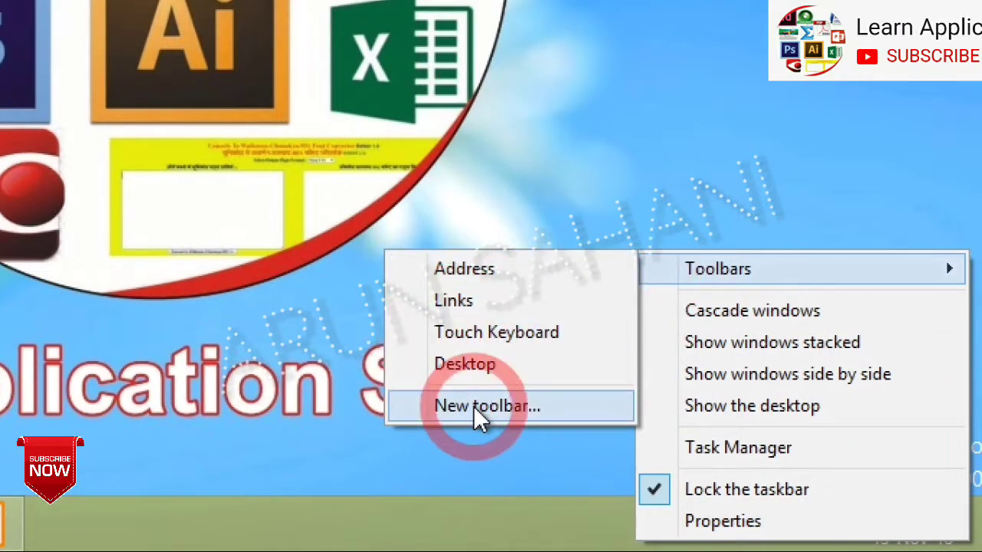
pyautogui.click(473, 406)
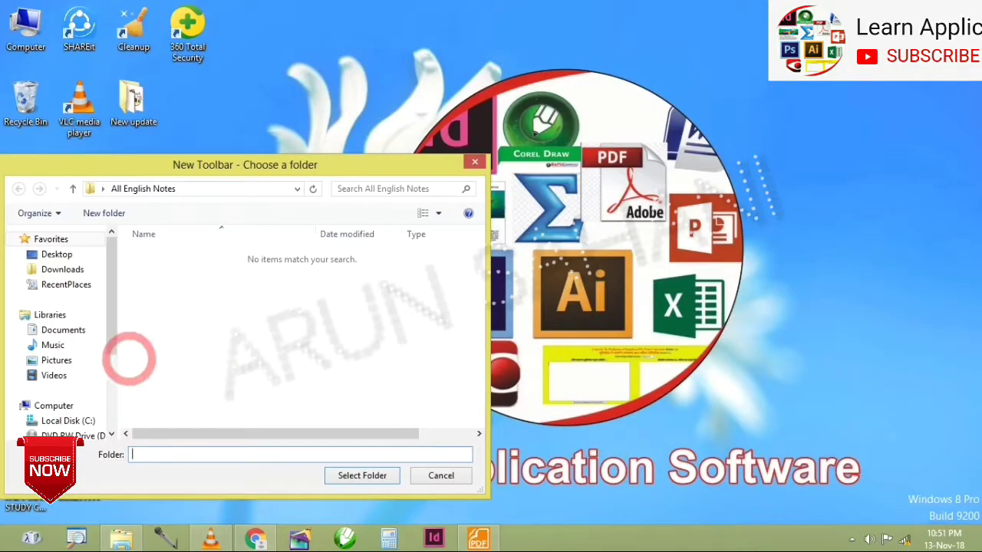
pyautogui.click(55, 254)
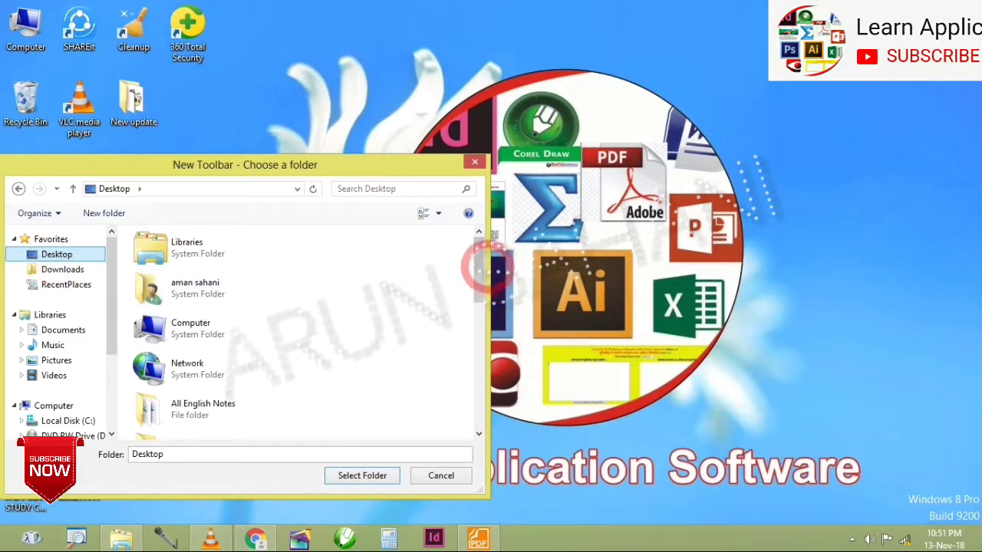
pyautogui.click(194, 414)
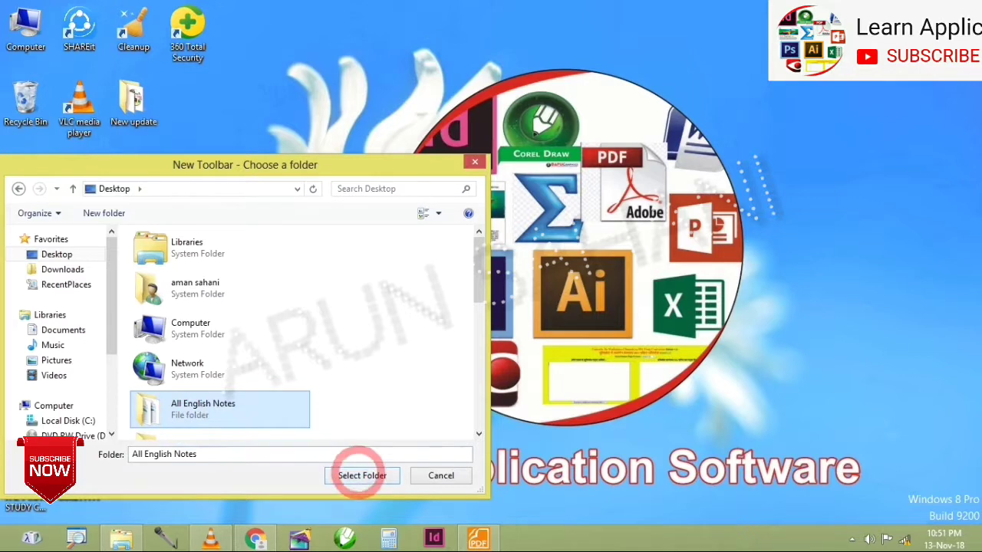
pyautogui.click(357, 475)
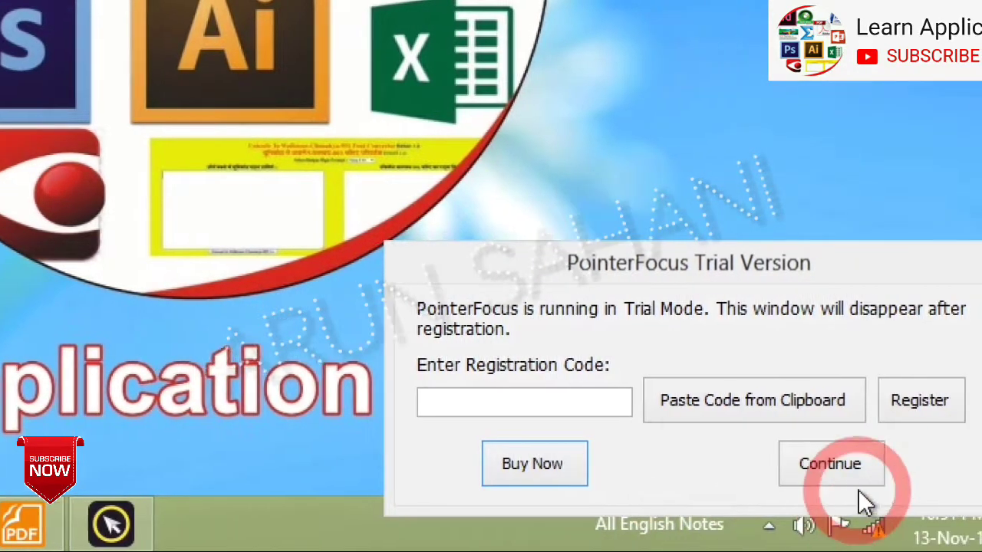
# - Dismiss the trial notice and pop up the All English Notes toolbar's document list twice
pyautogui.click(829, 467)
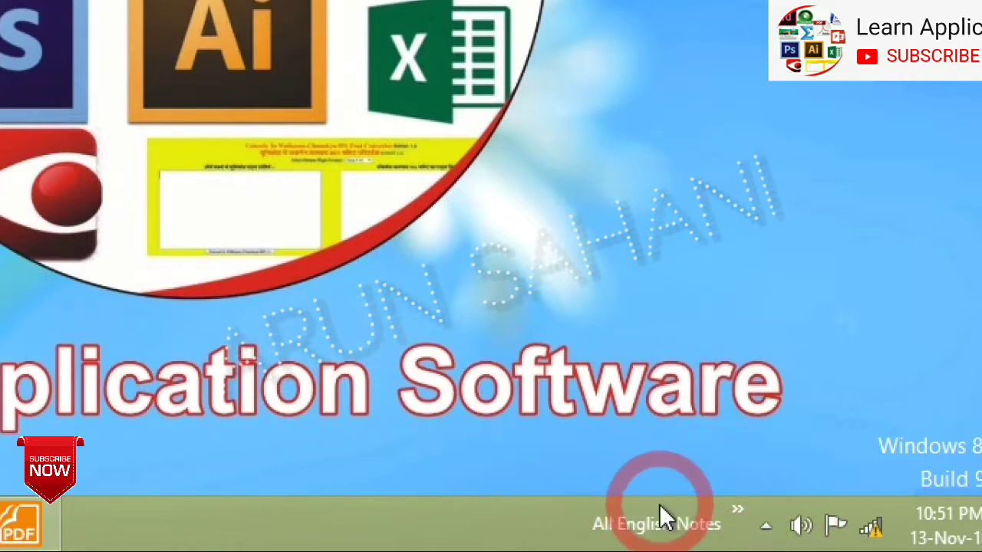
pyautogui.click(741, 512)
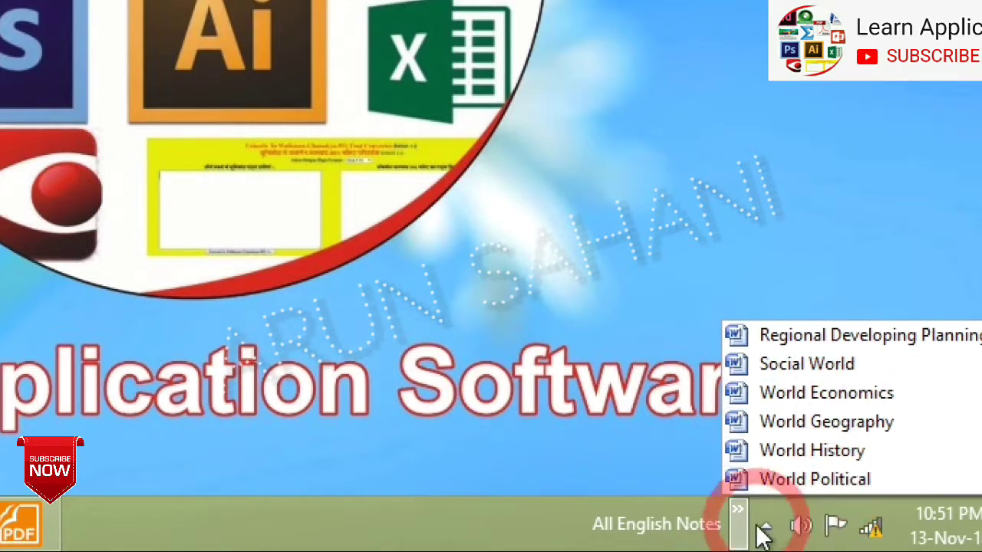
pyautogui.click(687, 529)
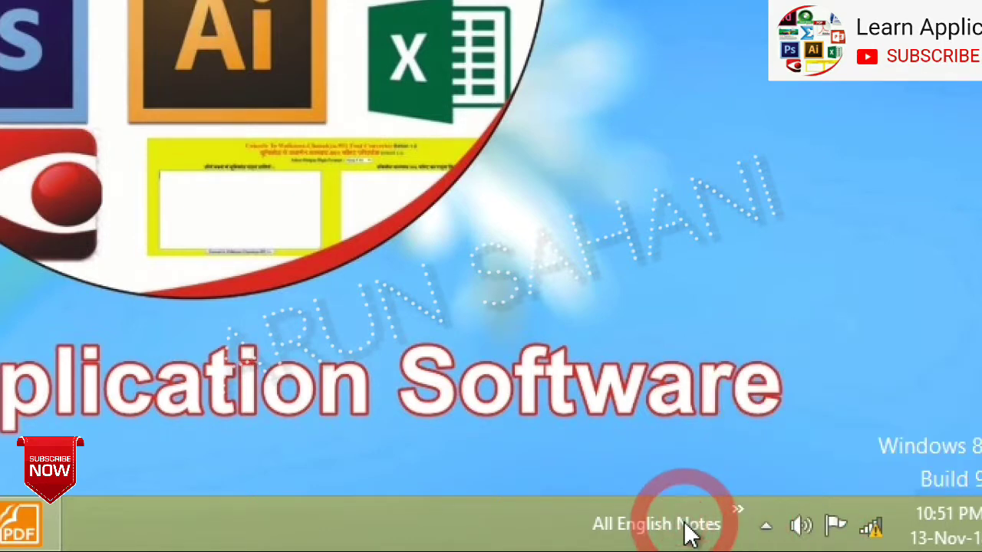
pyautogui.click(740, 513)
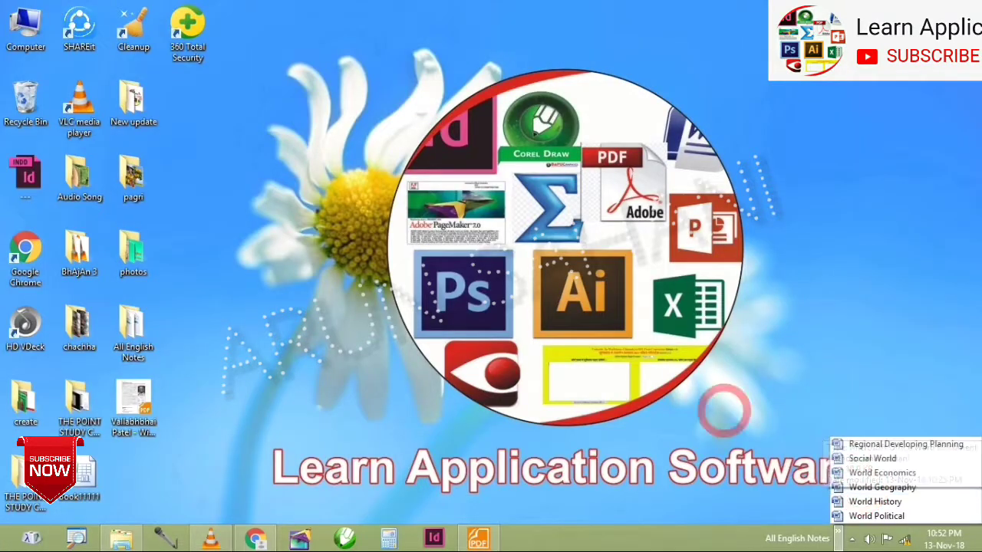
pyautogui.click(706, 377)
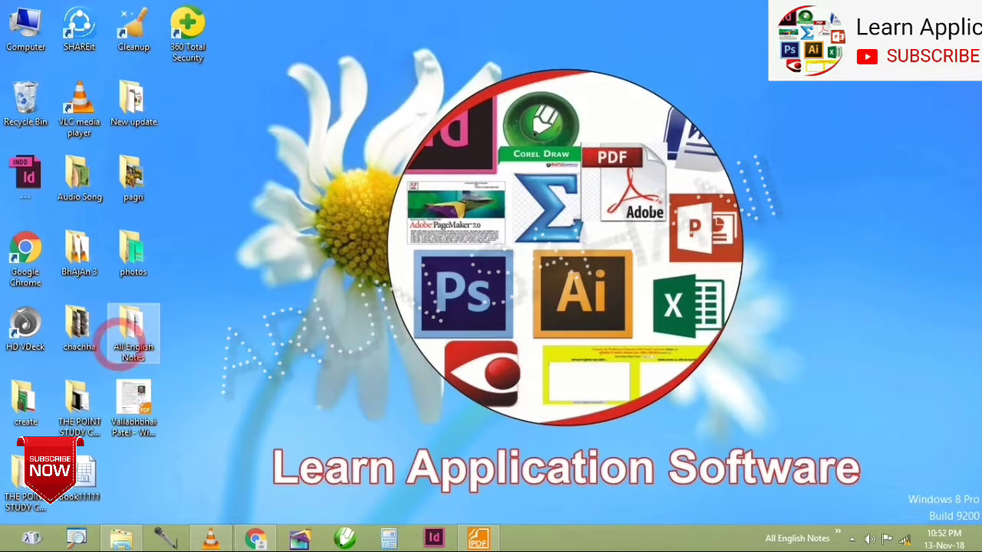
# - Open the All English Notes desktop folder to compare, then list the toolbar's six documents again
pyautogui.click(119, 349)
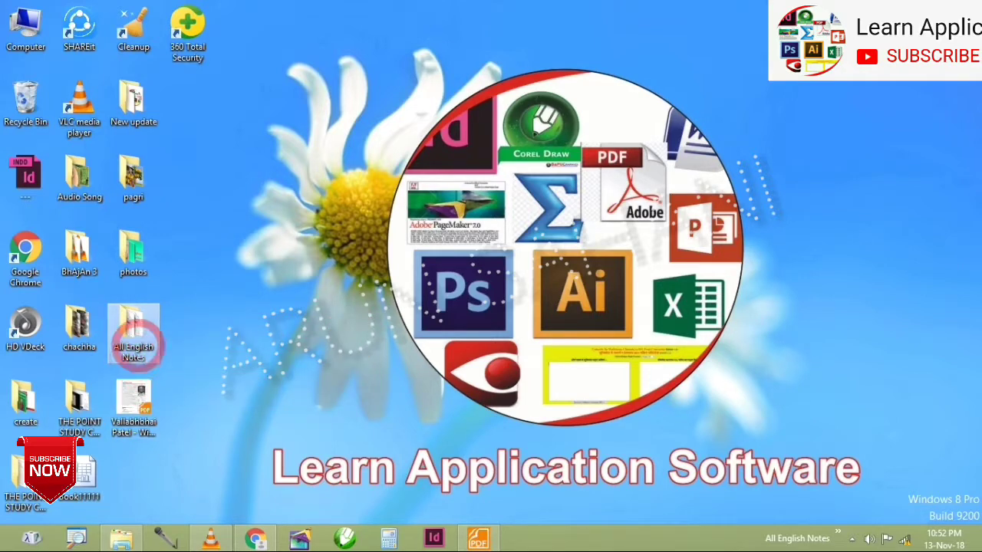
pyautogui.doubleClick(136, 335)
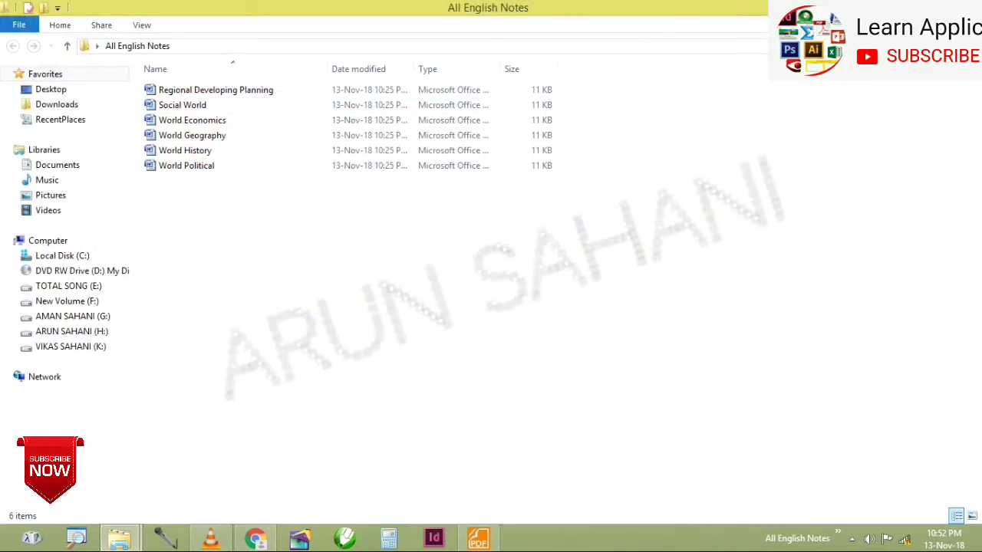
pyautogui.press('super+d')
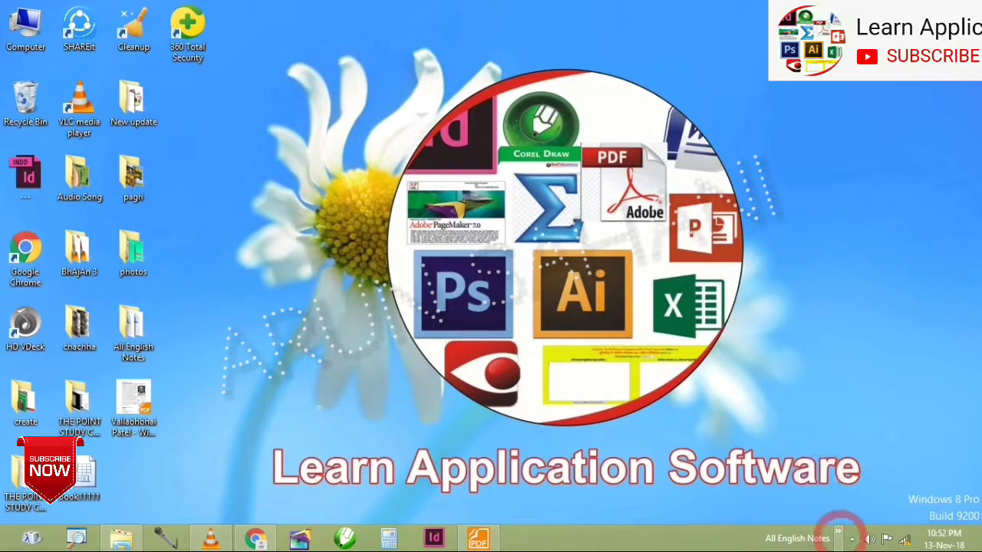
pyautogui.click(838, 532)
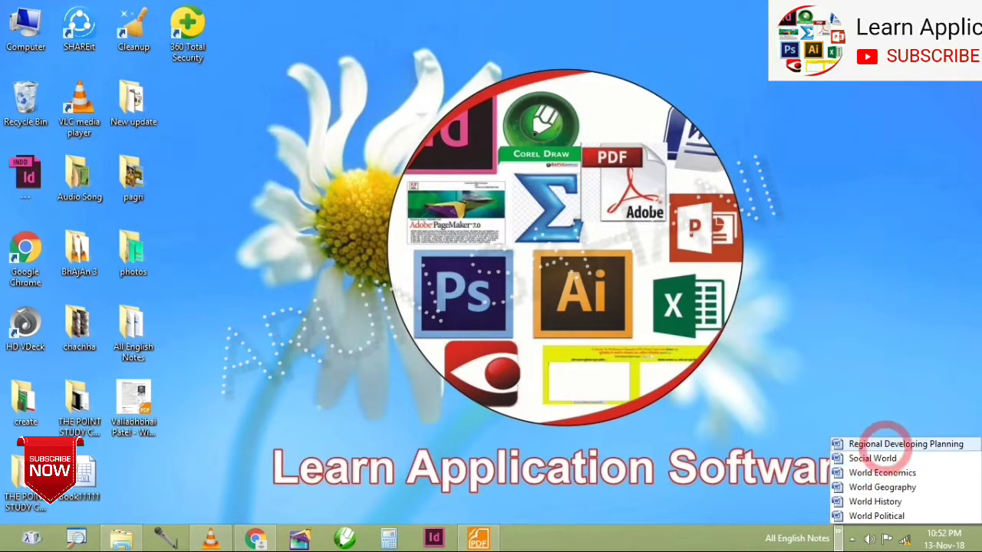
# - Bring back the 'coral reef - Google' results tab and glance over its dictionary card
pyautogui.rightClick(438, 259)
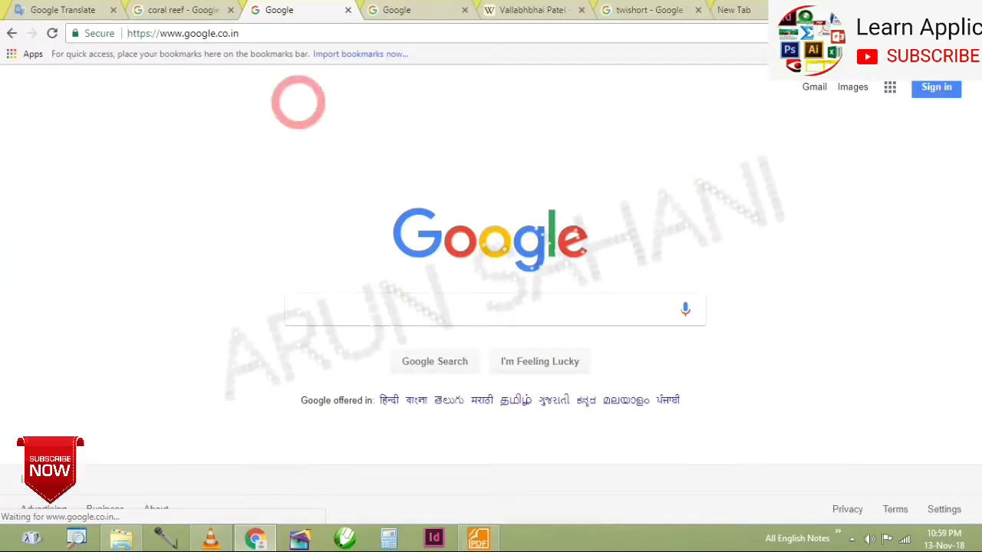
pyautogui.click(153, 12)
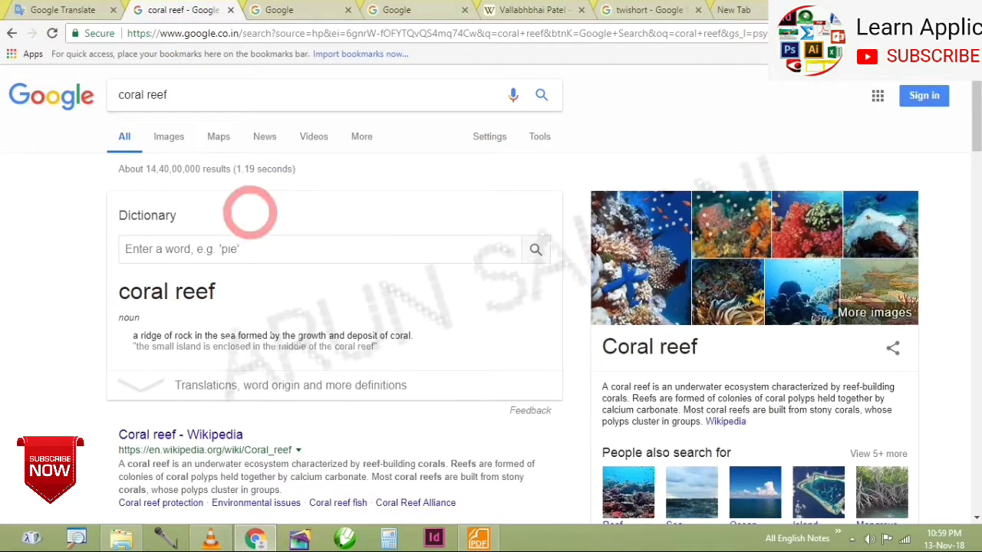
pyautogui.scroll(-1, 744, 374)
pyautogui.scroll(1, 775, 362)
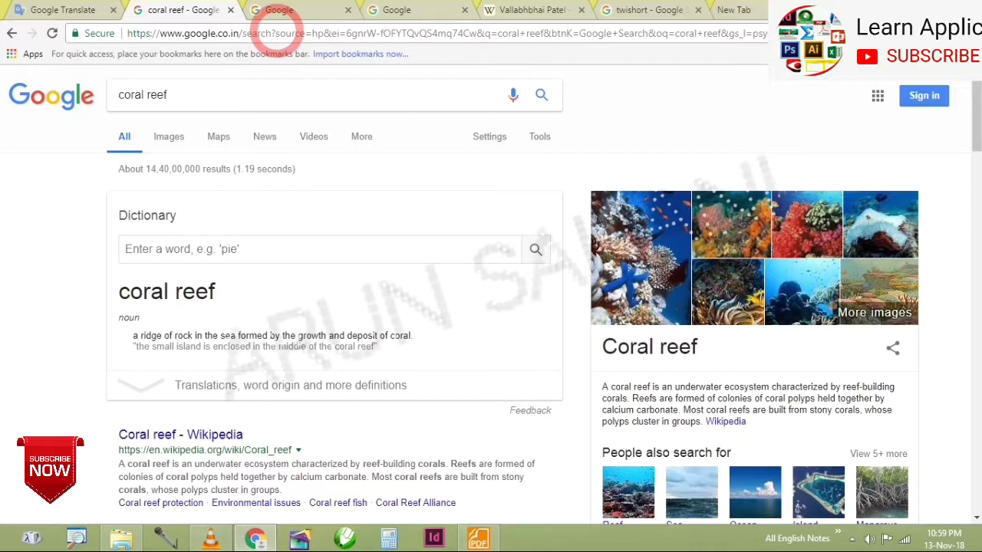
pyautogui.click(276, 33)
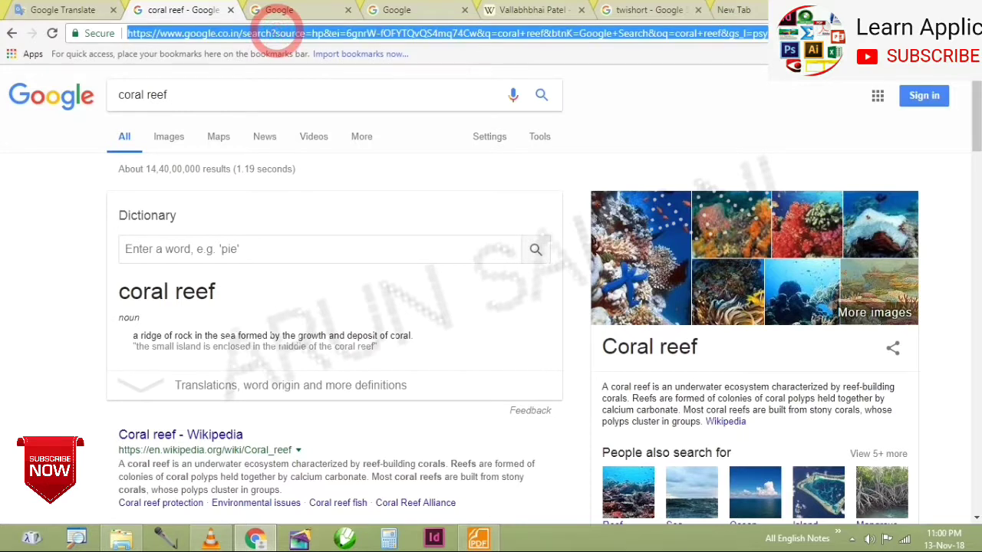
pyautogui.write('c')
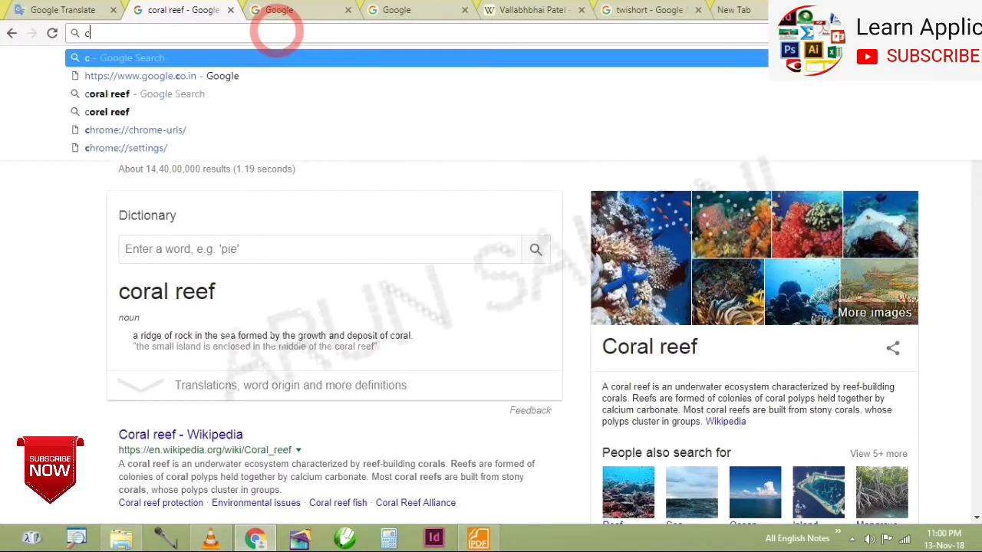
pyautogui.write('hemic')
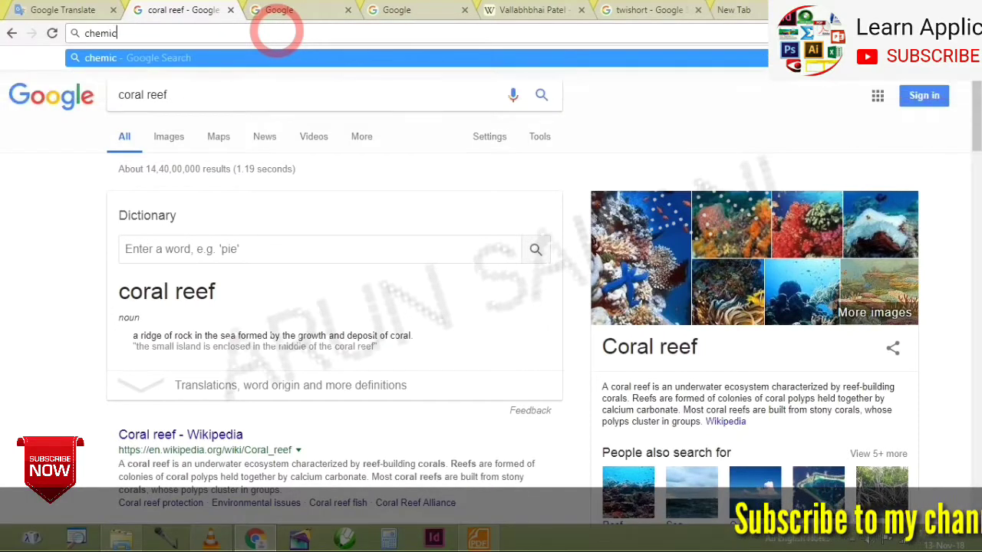
pyautogui.write('al ind')
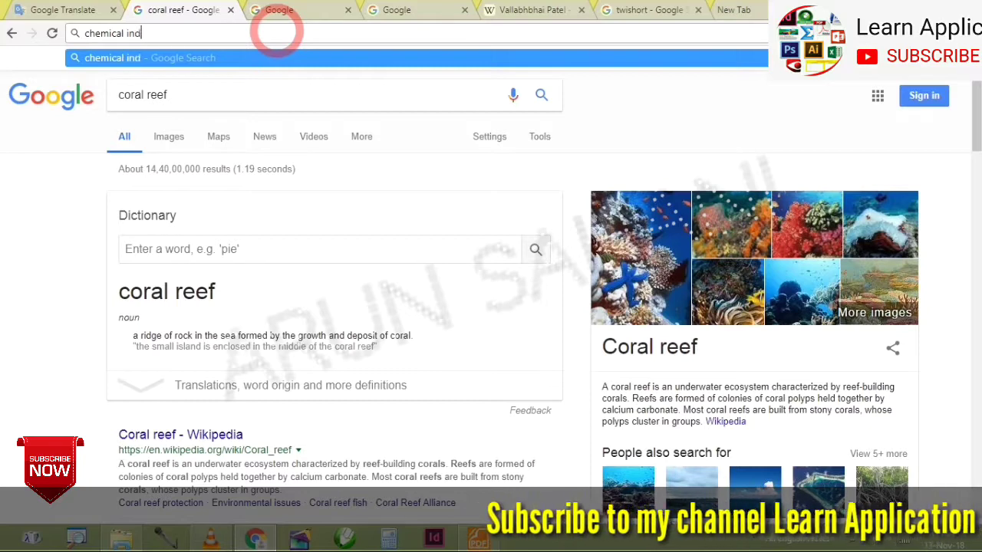
pyautogui.write('ustries')
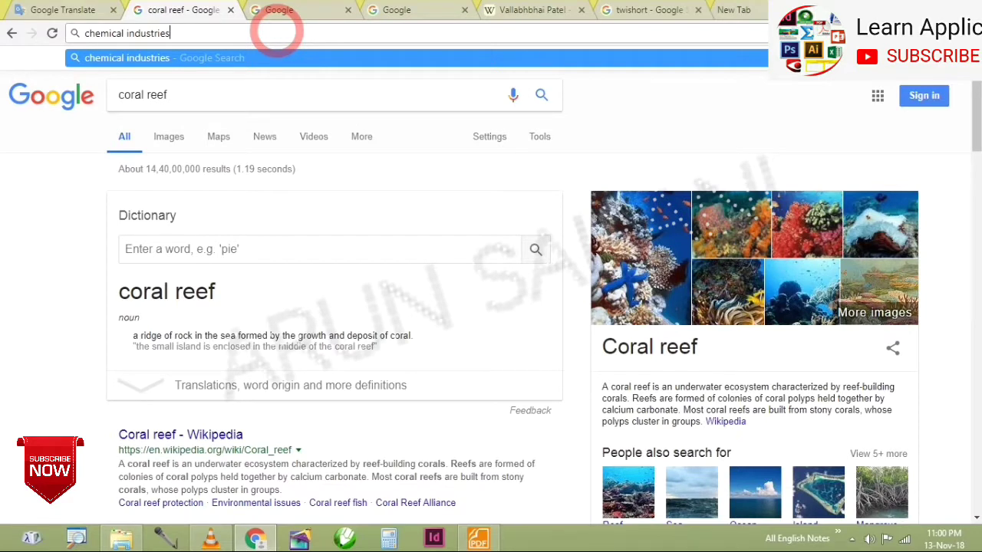
pyautogui.press('Escape')
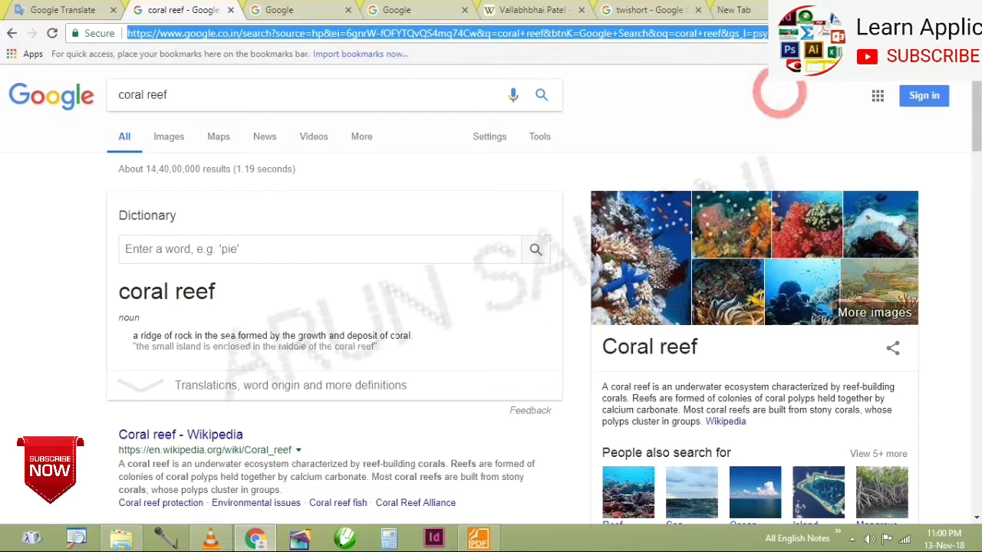
pyautogui.click(707, 123)
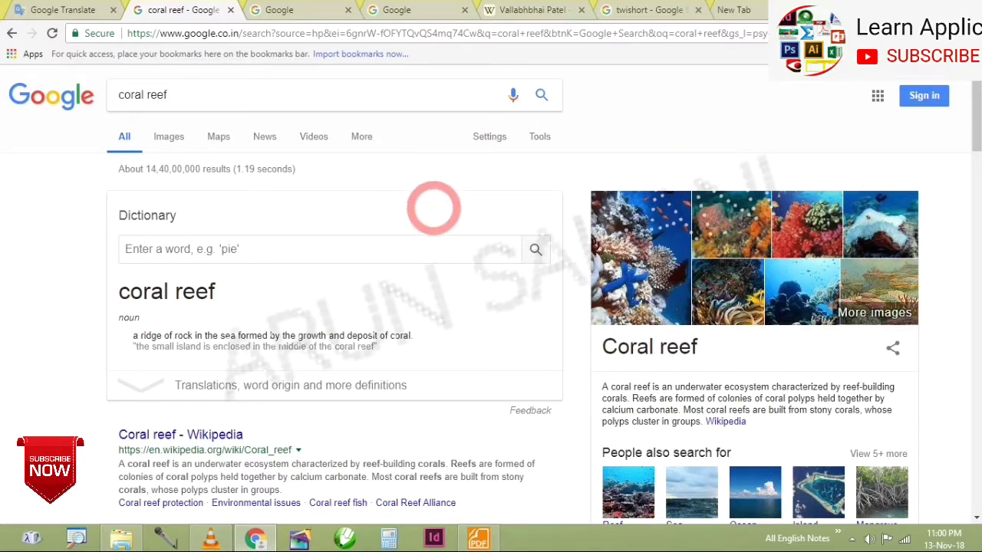
pyautogui.scroll(-5, 444, 176)
pyautogui.scroll(5, 473, 249)
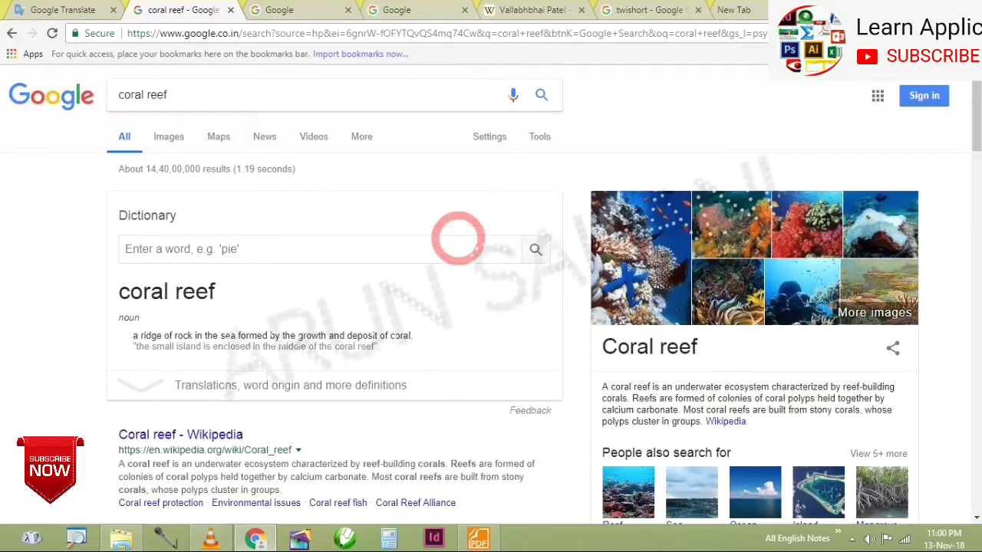
pyautogui.click(377, 34)
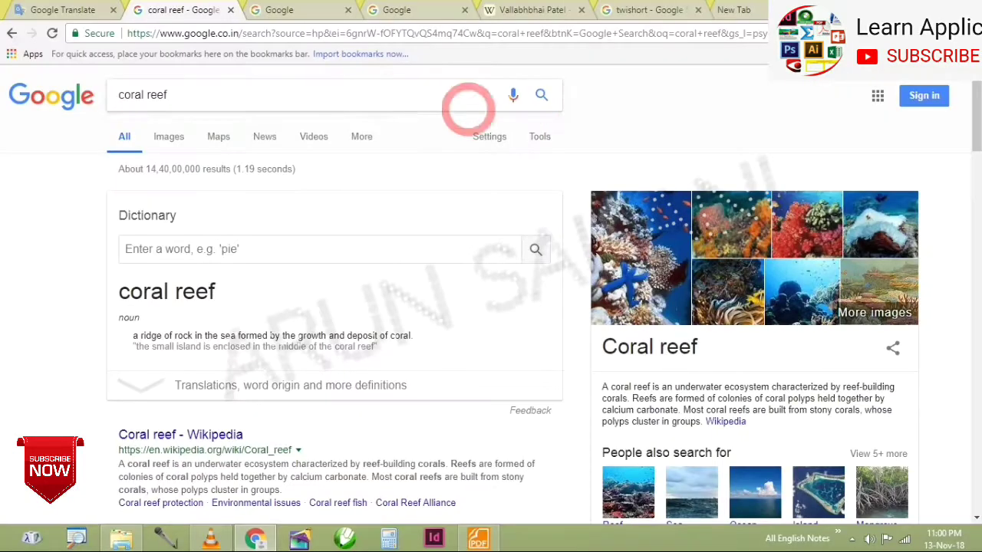
pyautogui.scroll(-4, 608, 307)
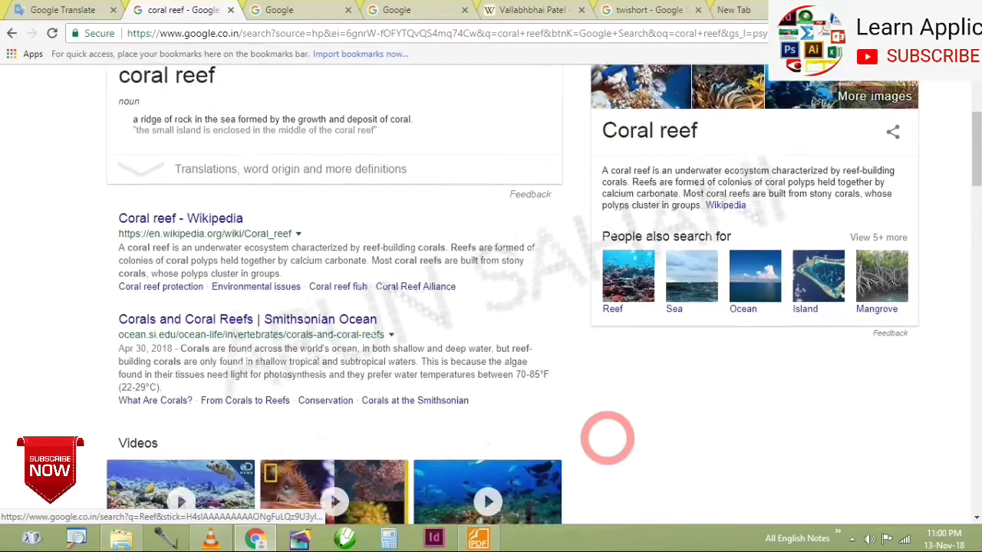
pyautogui.scroll(-3, 605, 429)
pyautogui.scroll(4, 609, 447)
pyautogui.scroll(3, 621, 385)
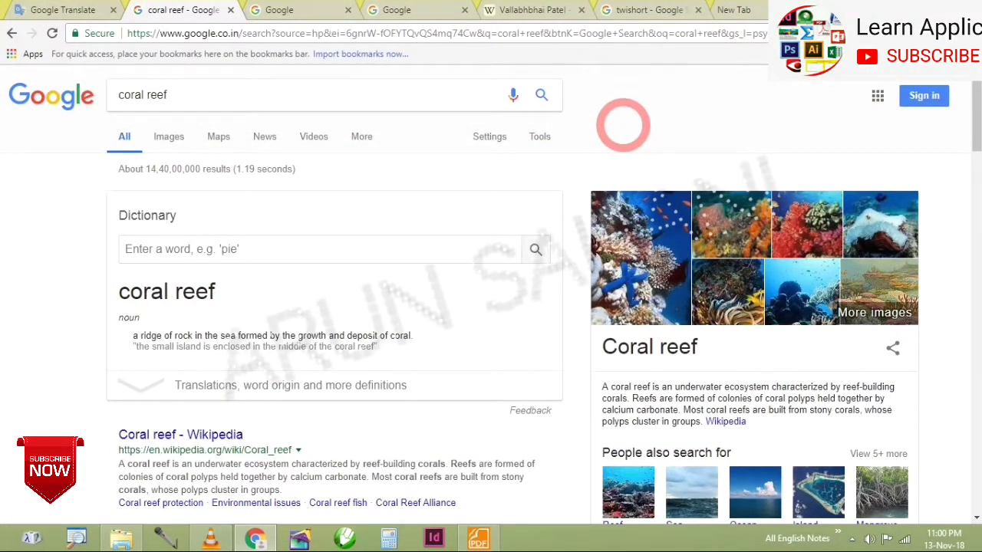
# - Search Google for 'chemical industries' from the address bar using Ctrl+E
pyautogui.hotkey('ctrl', 'e')
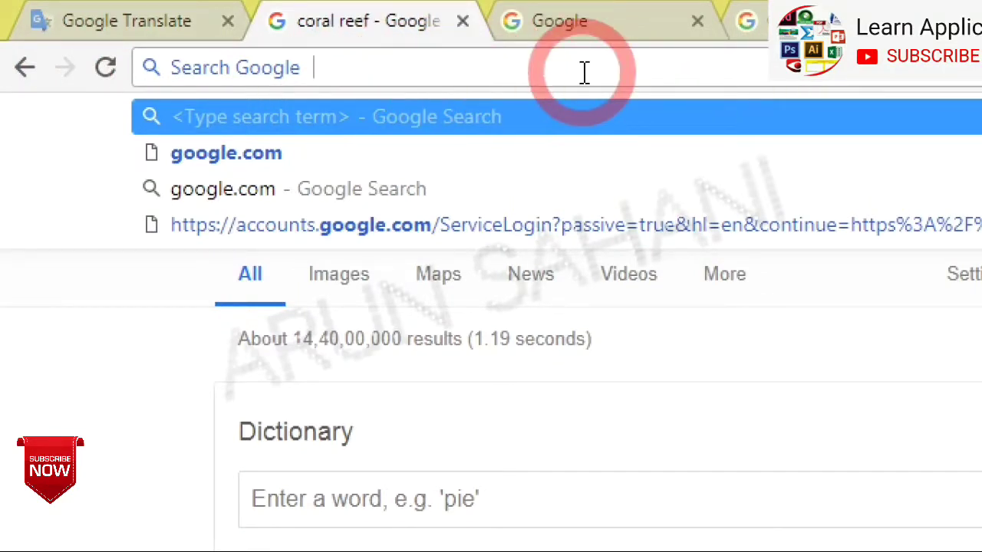
pyautogui.write('che')
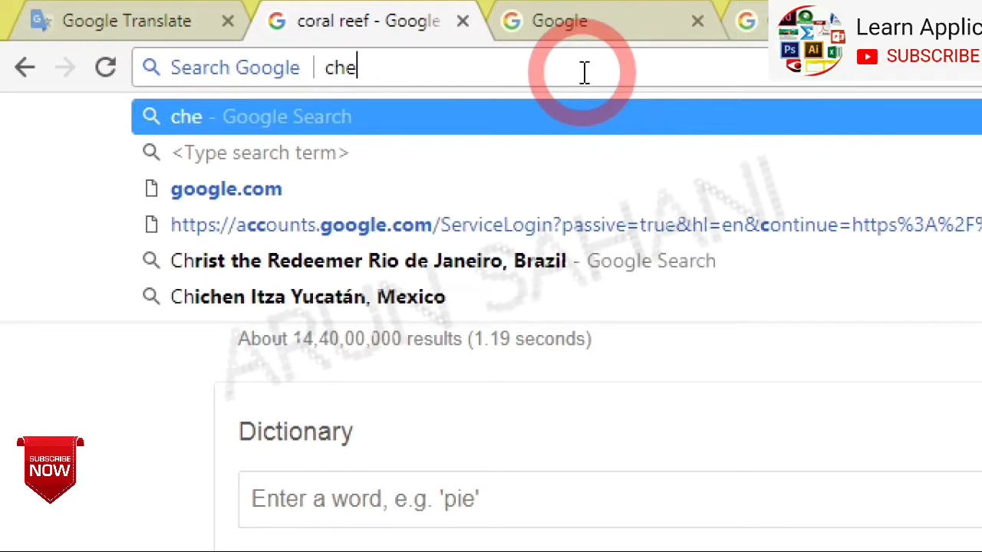
pyautogui.write('mi')
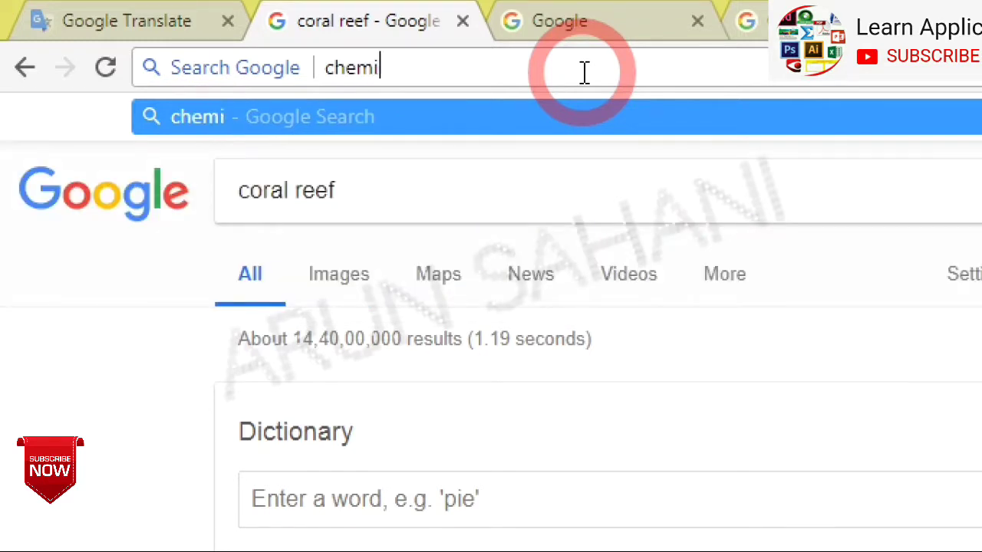
pyautogui.write('cal i')
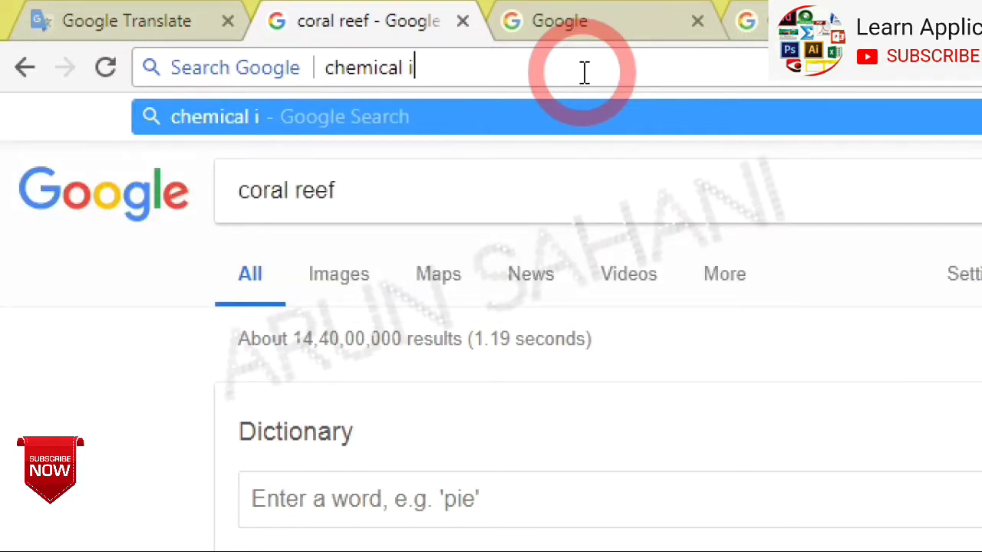
pyautogui.write('ndust')
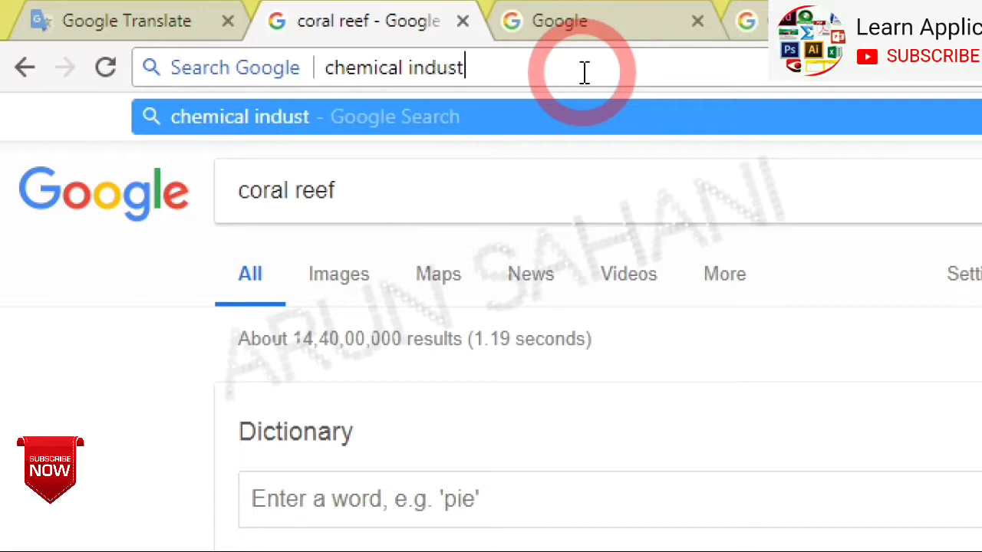
pyautogui.write('ries')
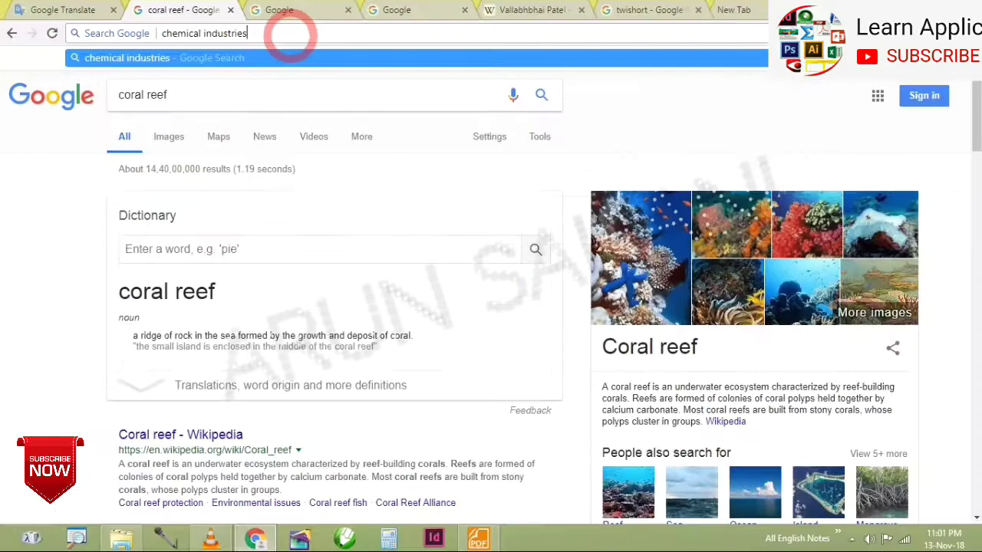
pyautogui.press('Return')
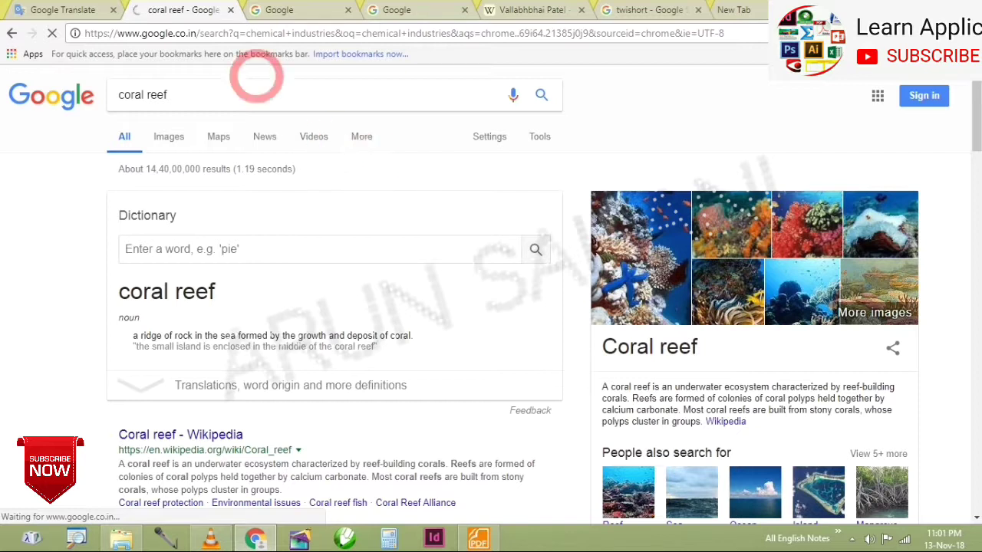
# - Search 'time + america' to show Washington, DC at 12:35 PM and other US times
pyautogui.click(265, 137)
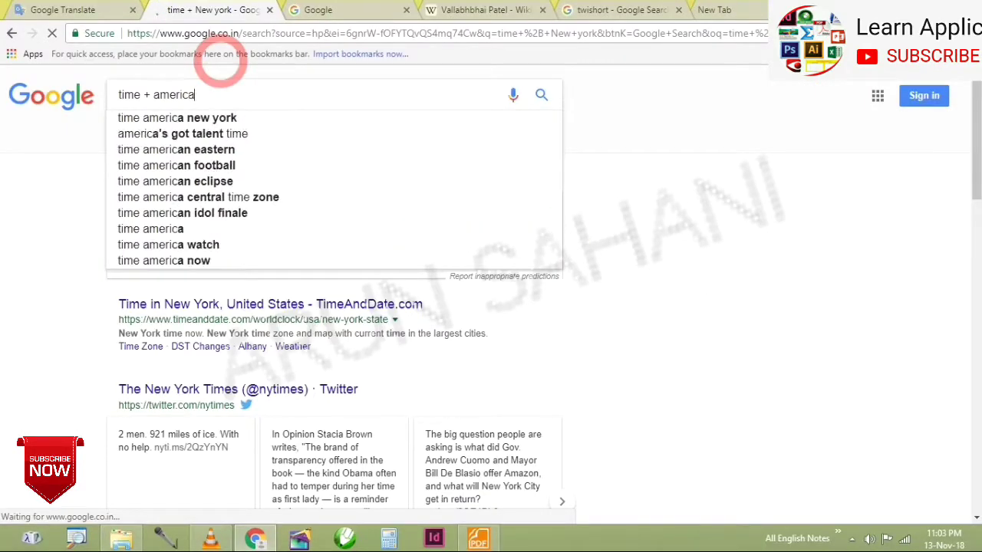
pyautogui.press('Return')
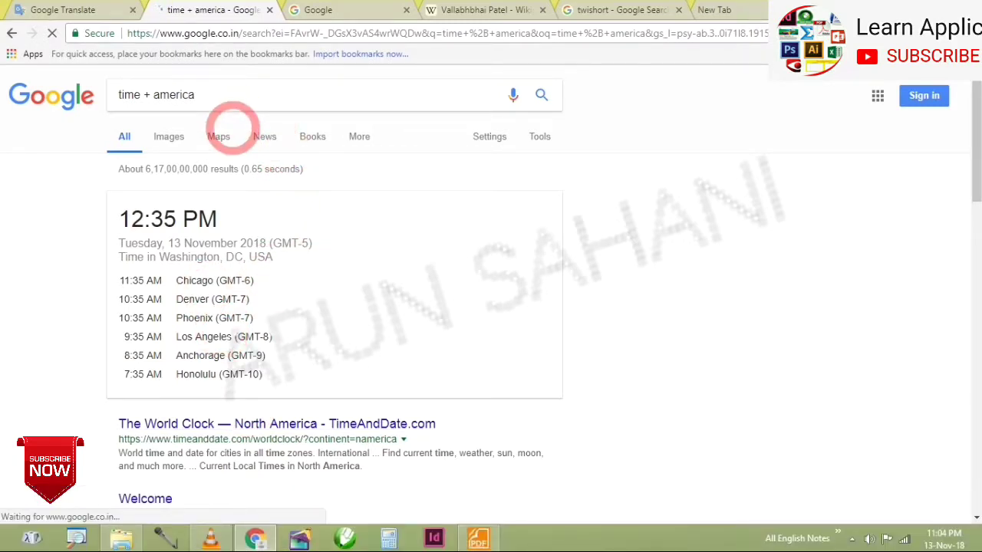
# - Close the time + america tab and search '300 dollars in euros', giving 266.04 Euro
pyautogui.click(331, 10)
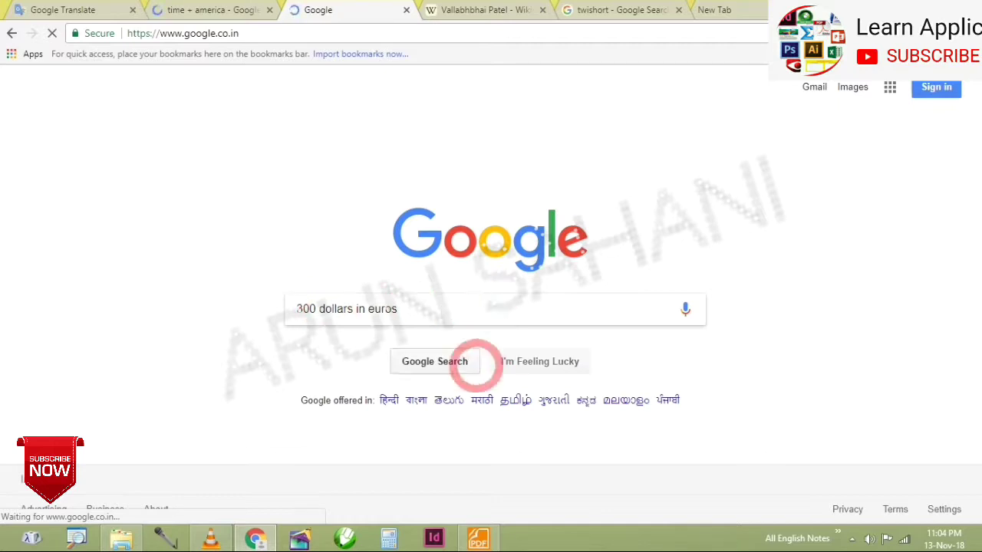
pyautogui.click(455, 362)
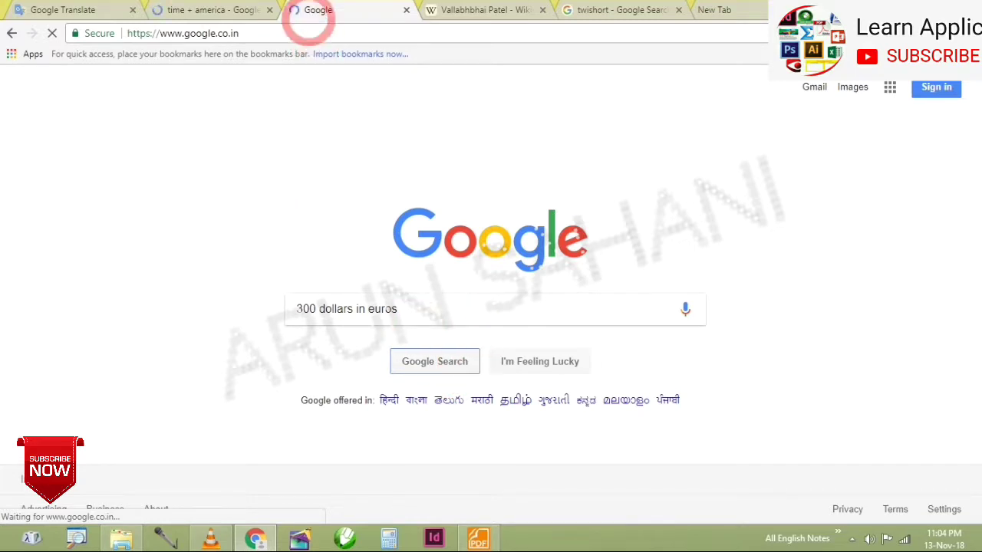
pyautogui.click(269, 10)
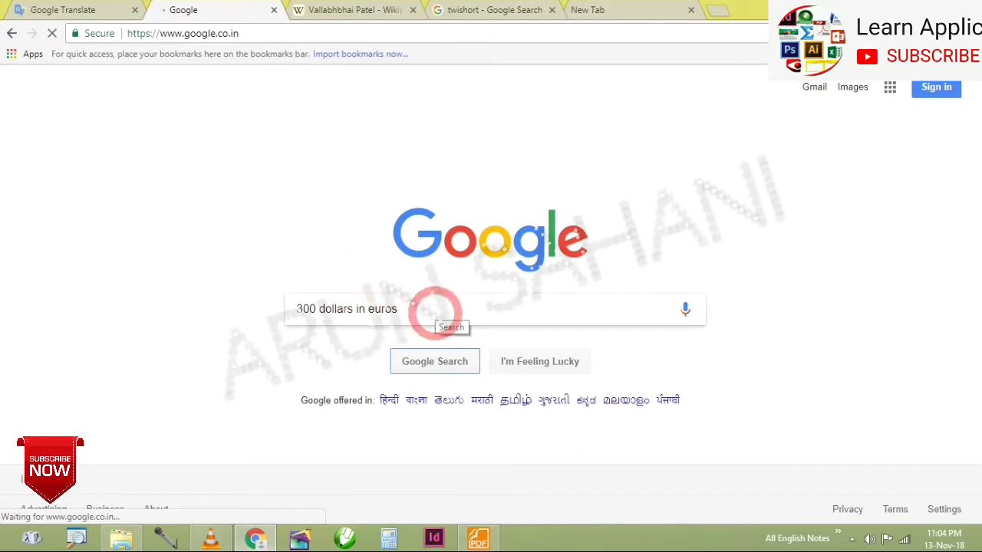
pyautogui.press('Return')
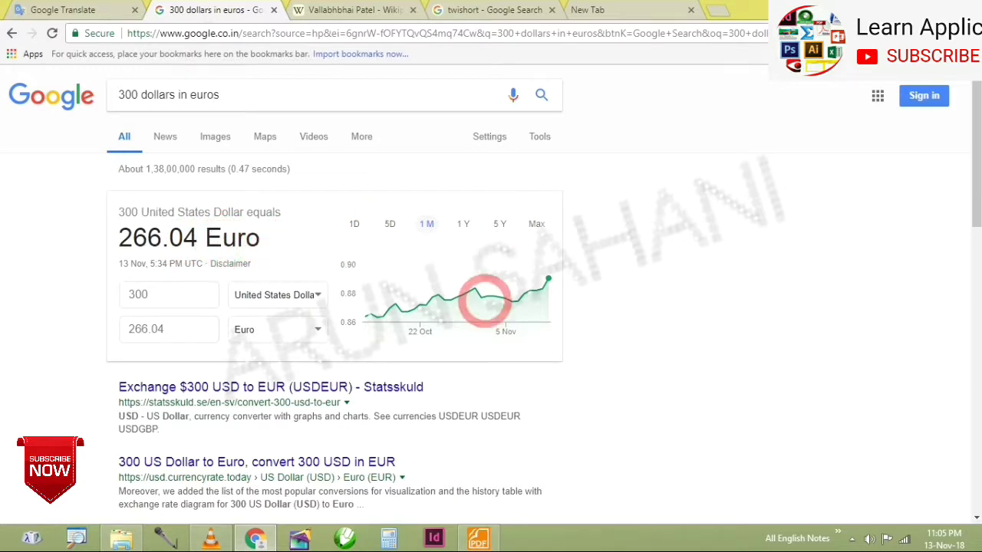
pyautogui.moveTo(493, 296)
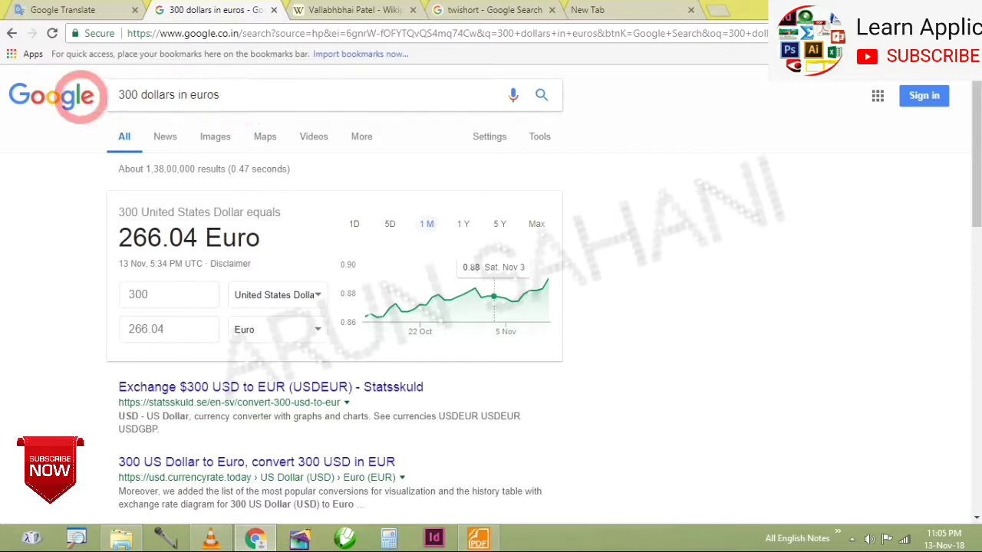
pyautogui.click(229, 94)
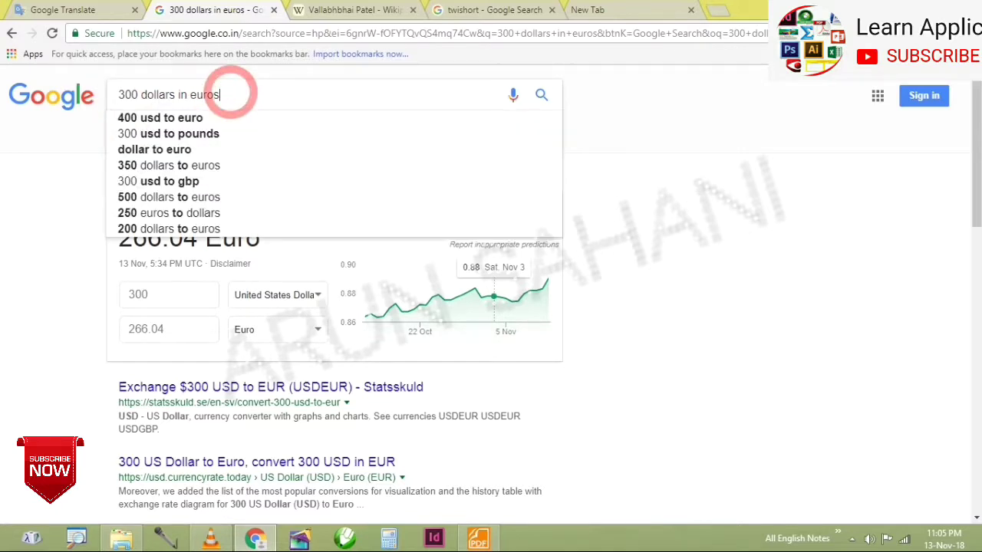
# - Change the query to '300 dollars in rupees', showing 21,714.00 Indian Rupees
pyautogui.doubleClick(228, 94)
pyautogui.write('rup')
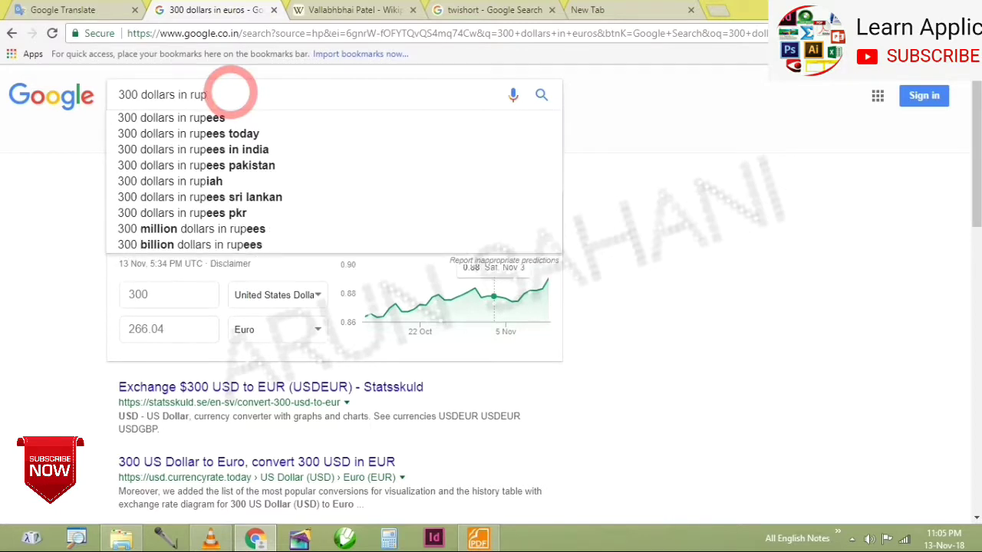
pyautogui.write('ees')
pyautogui.press('Return')
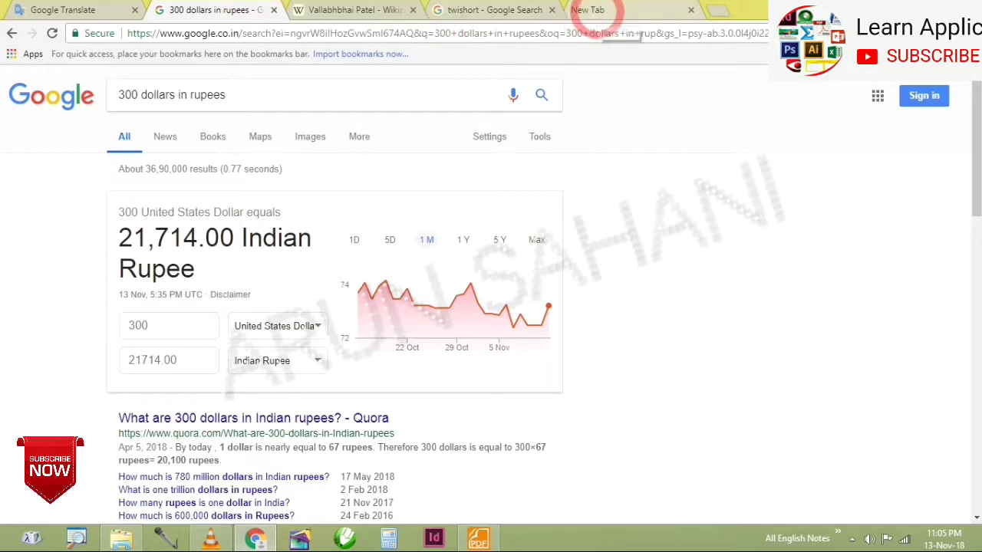
# - Load the google.co.in home page by autocompleting 'g' in the address bar
pyautogui.click(394, 35)
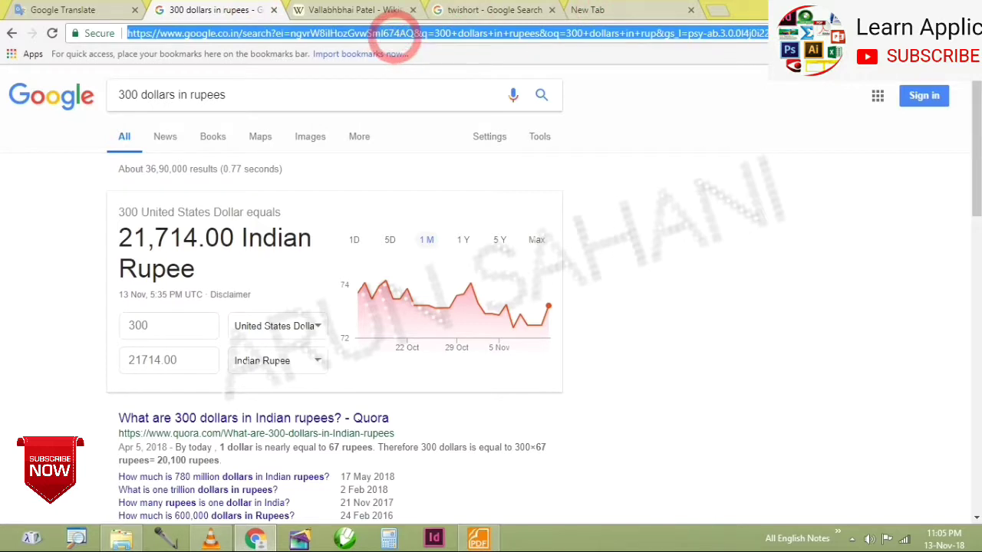
pyautogui.write('g')
pyautogui.press('Return')
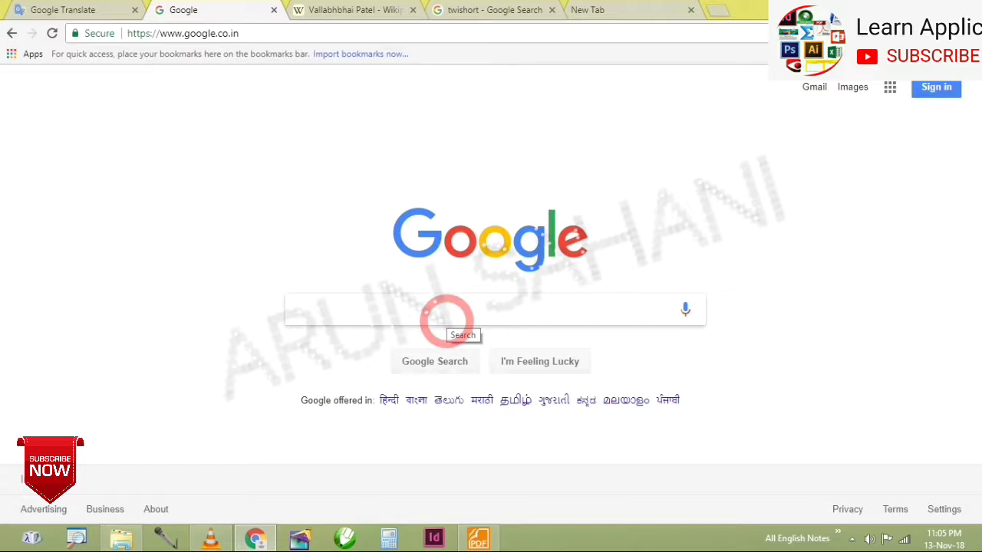
# - Calculate 35+(12*6) in Google Search and highlight the result 107
pyautogui.write('35')
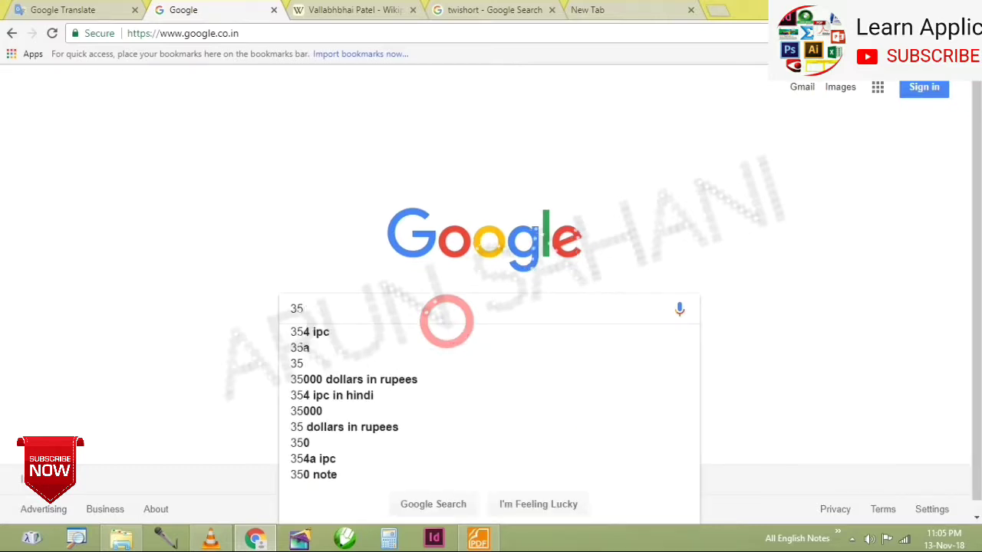
pyautogui.write('+(')
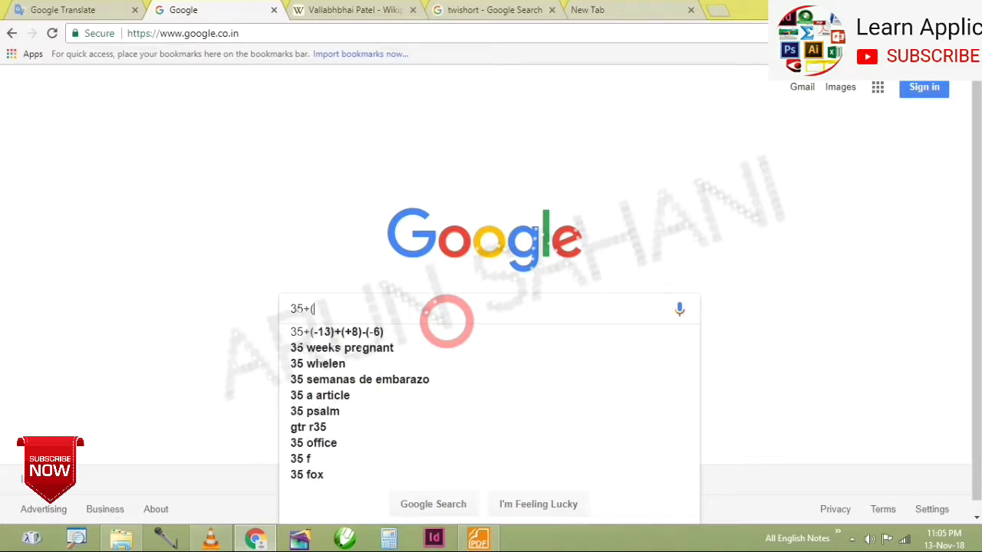
pyautogui.write('12*')
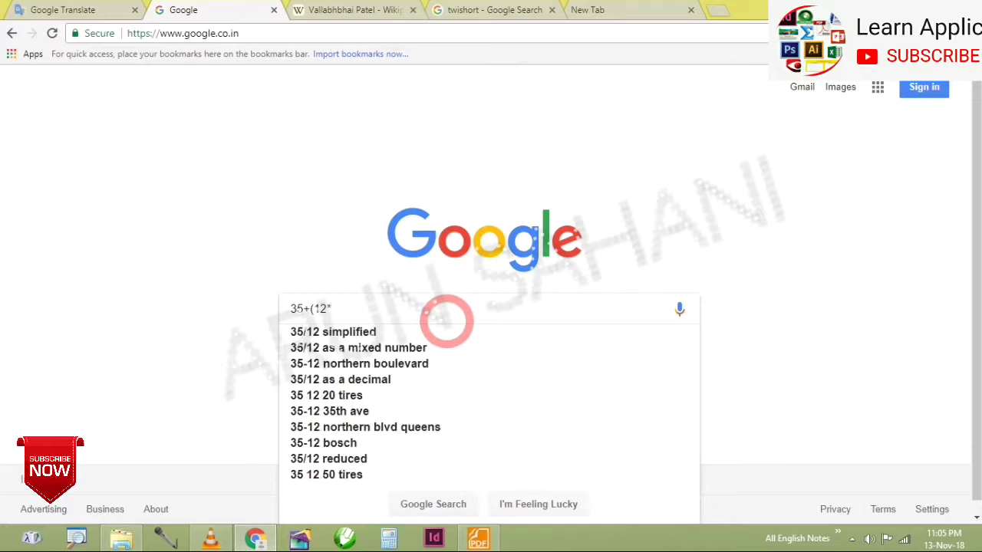
pyautogui.write('6')
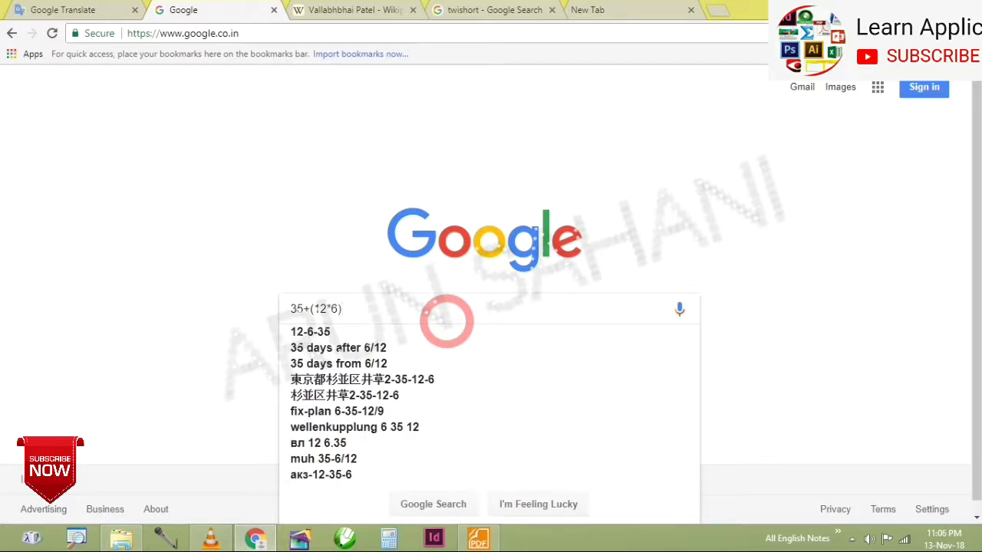
pyautogui.press('Return')
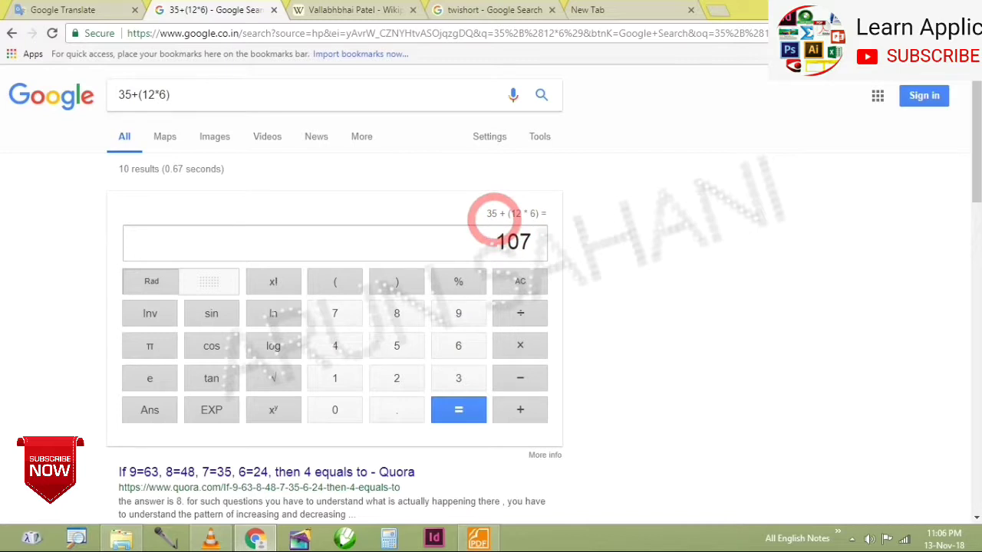
pyautogui.moveTo(531, 239); pyautogui.dragTo(481, 222)
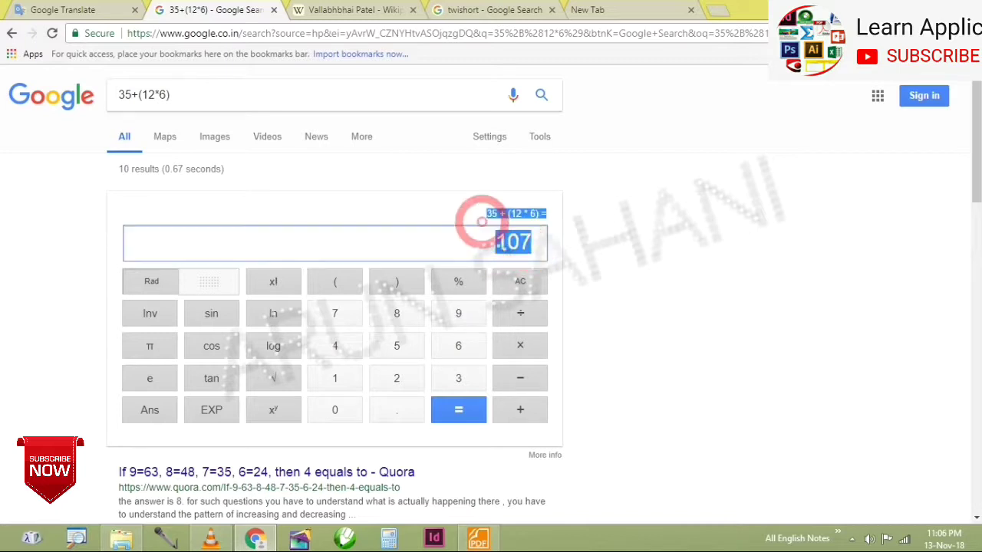
pyautogui.click(633, 286)
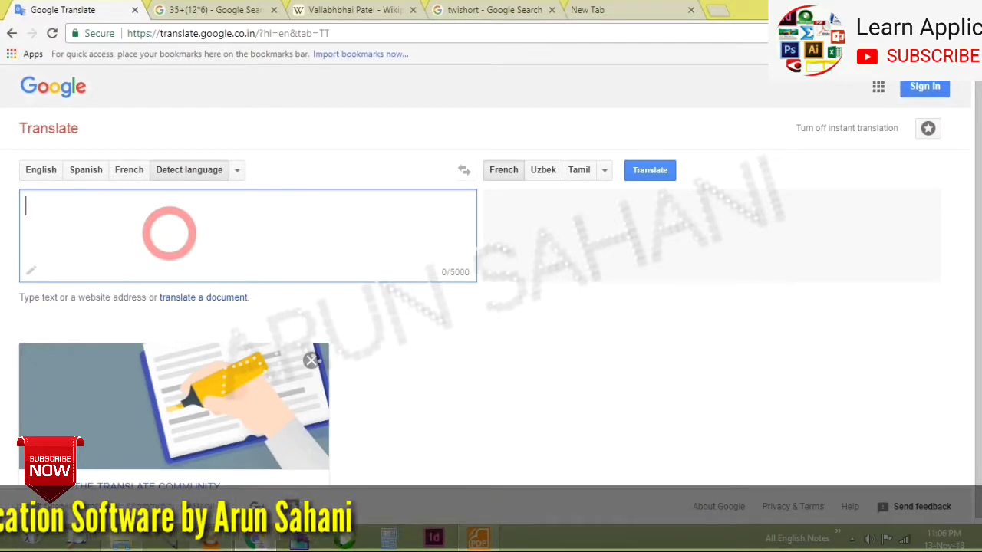
# - Translate 'i love you' into French, then Uzbek, then Tamil
pyautogui.write('i lo')
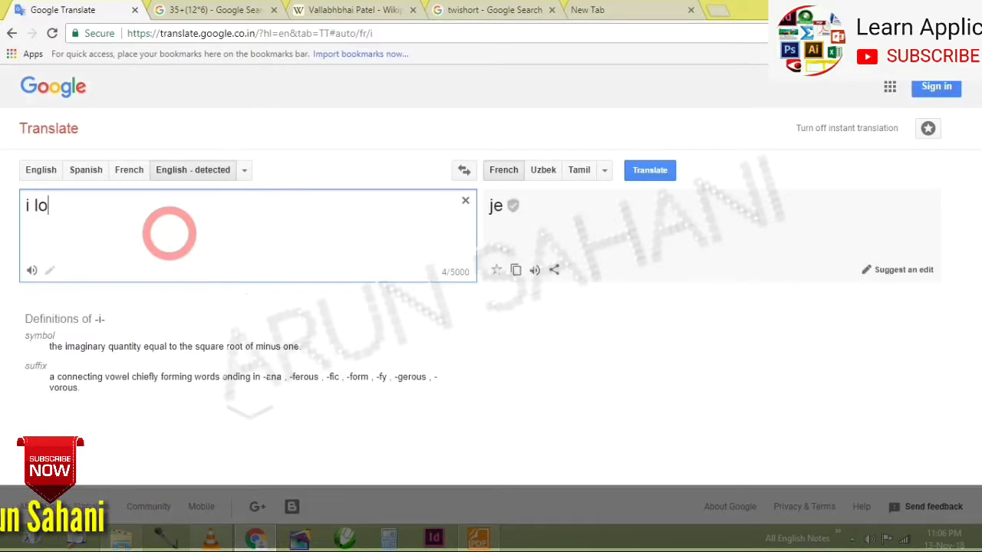
pyautogui.write('ve you')
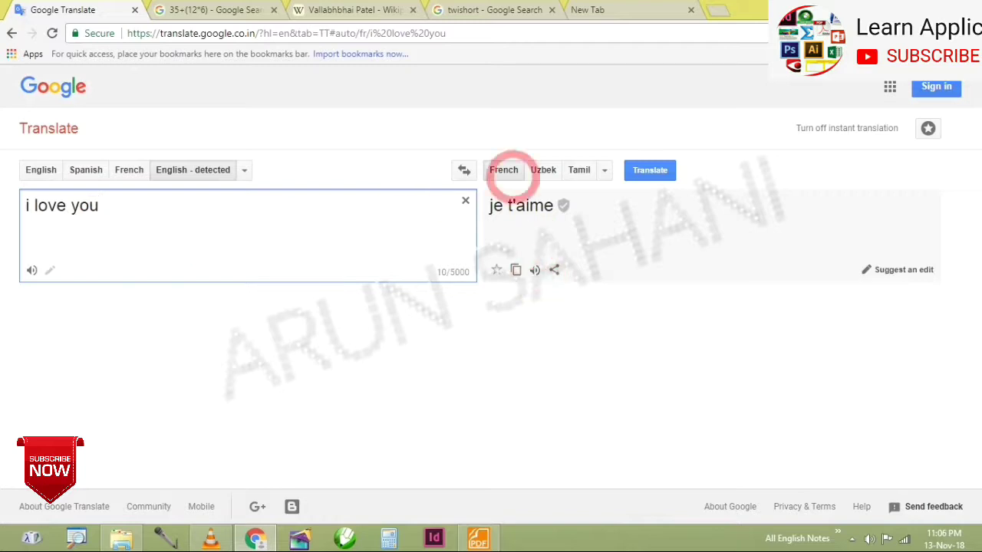
pyautogui.click(505, 171)
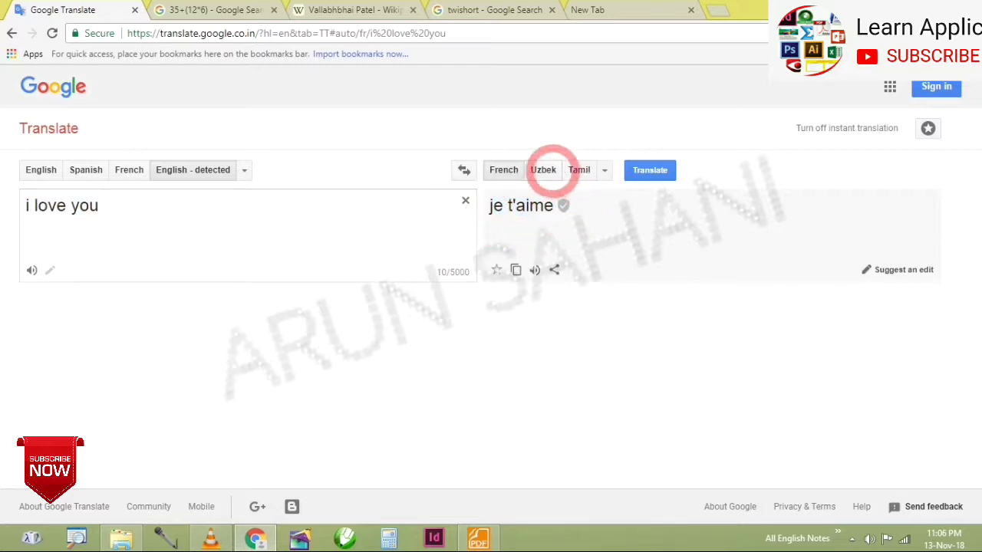
pyautogui.click(546, 170)
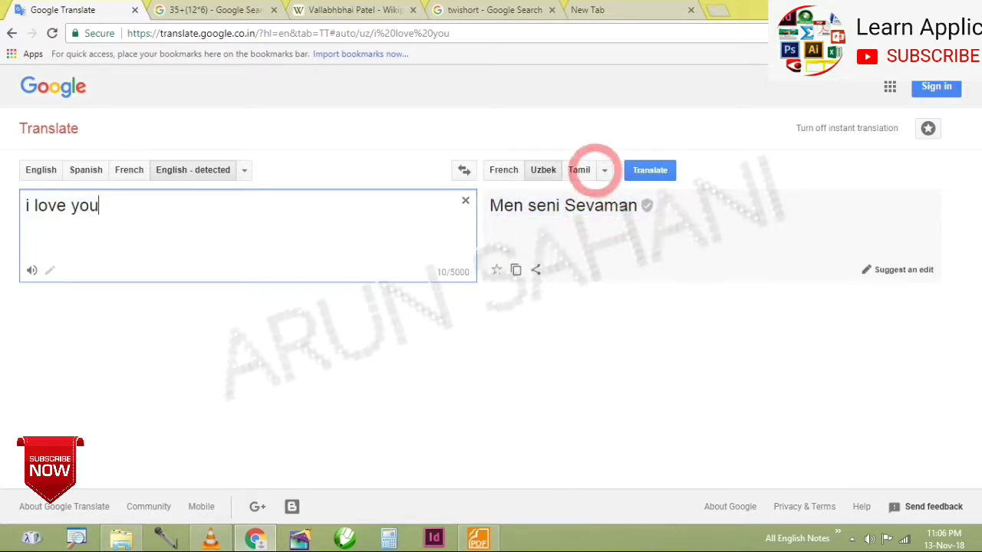
pyautogui.click(583, 170)
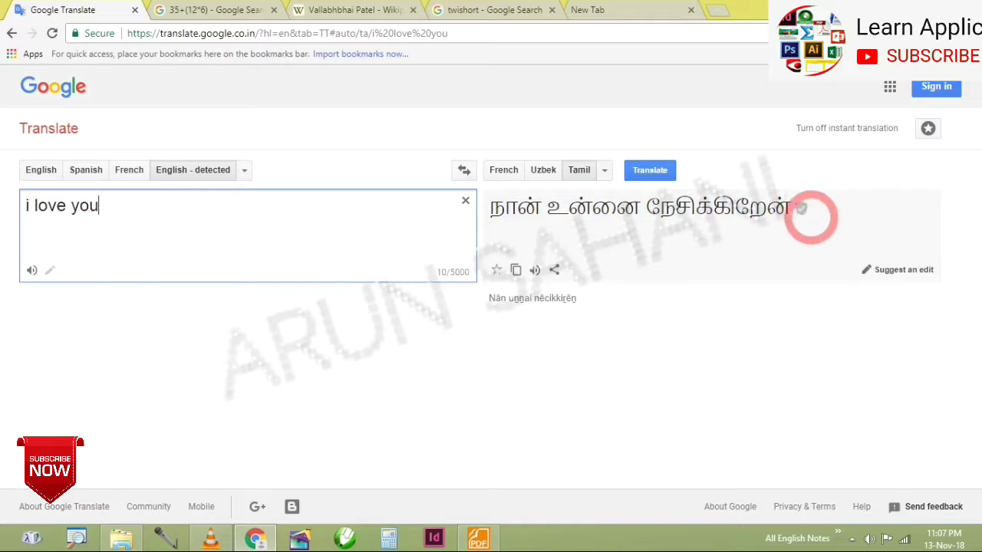
pyautogui.click(604, 169)
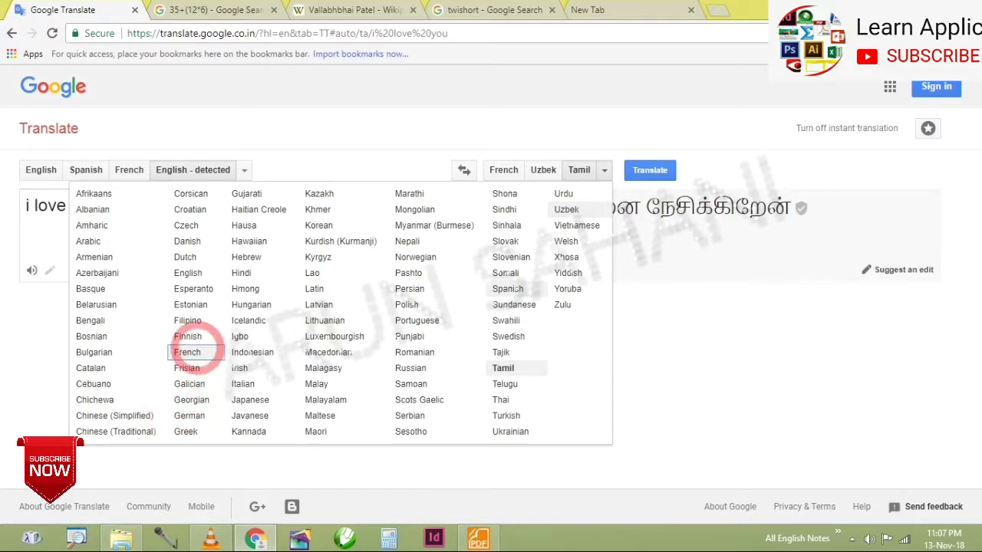
# - Translate the phrase into French and Danish, and set English as the source language
pyautogui.click(187, 352)
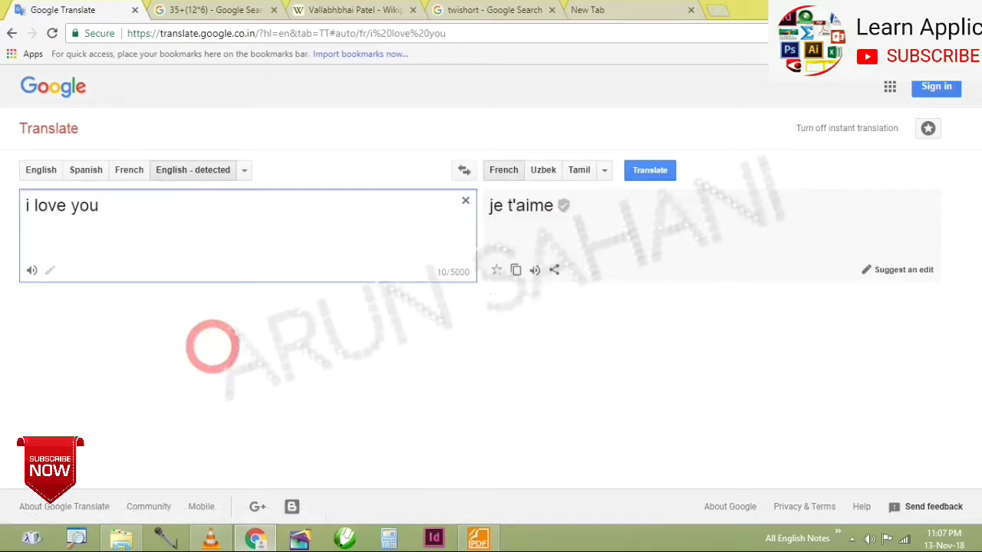
pyautogui.click(604, 170)
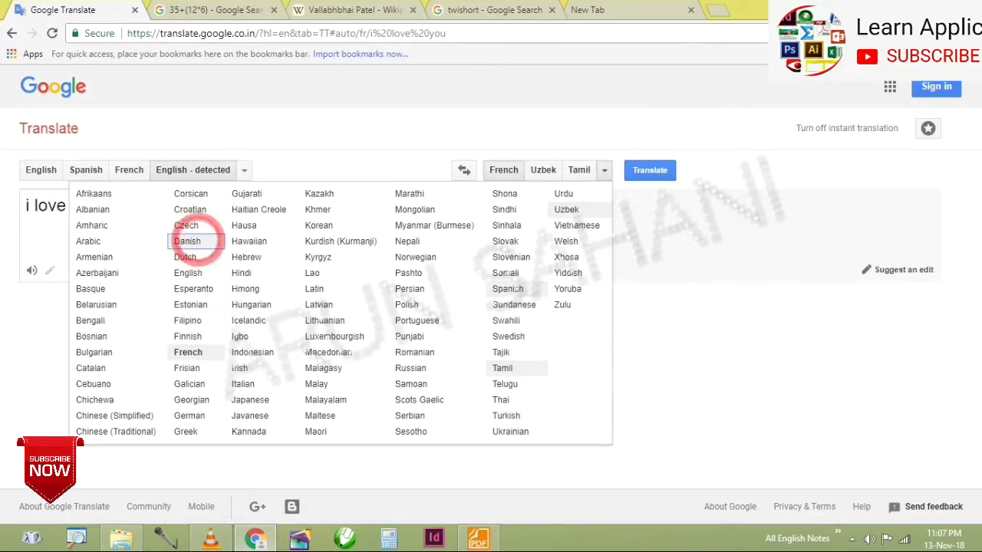
pyautogui.click(187, 240)
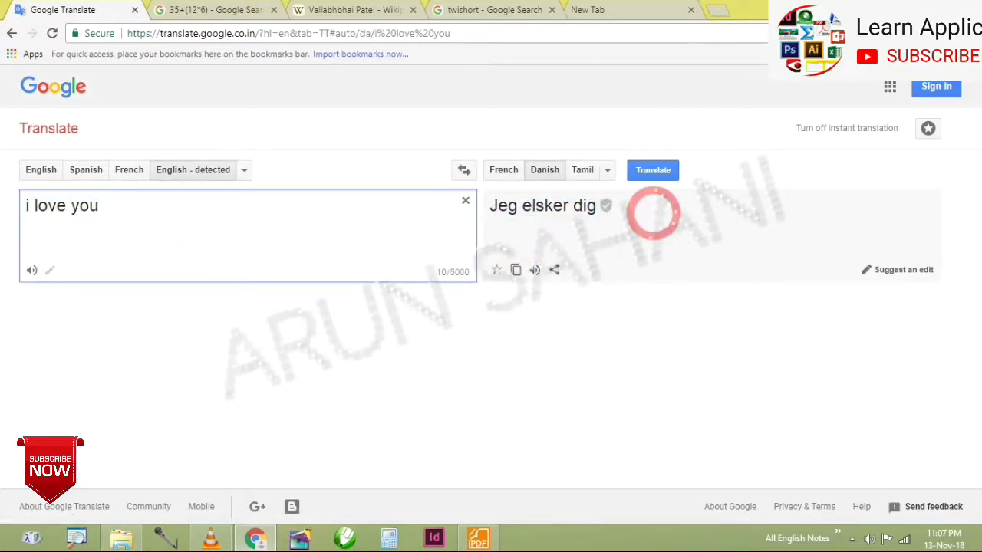
pyautogui.click(606, 170)
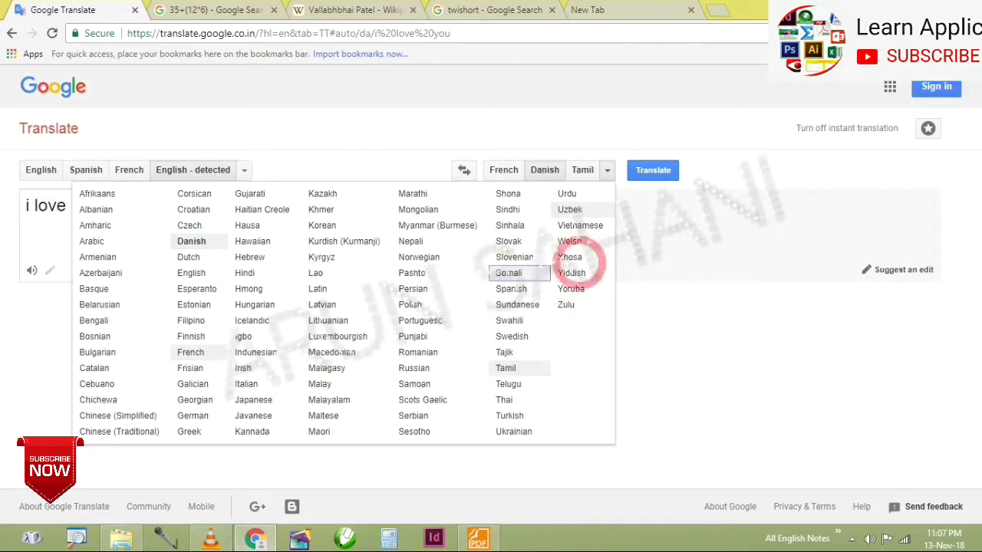
pyautogui.click(679, 230)
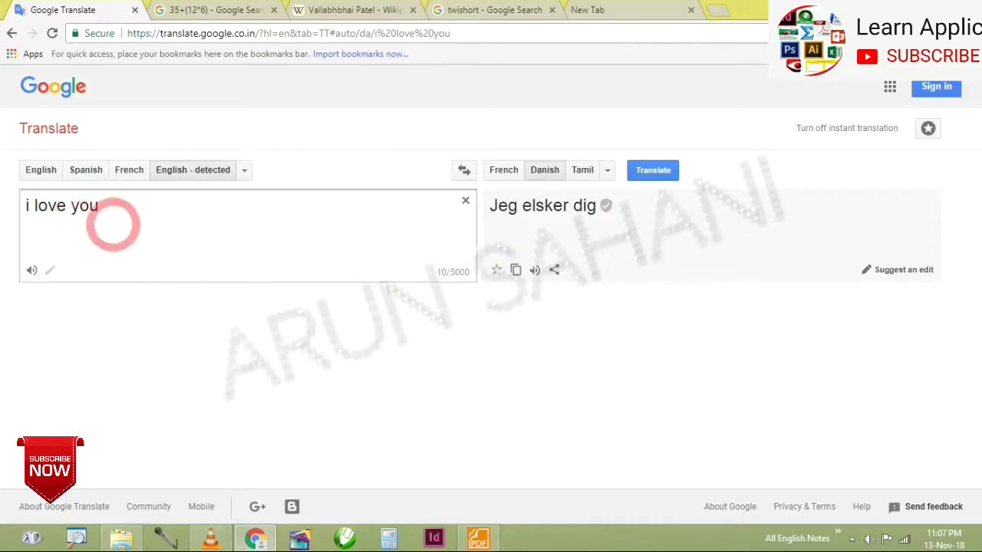
pyautogui.click(41, 169)
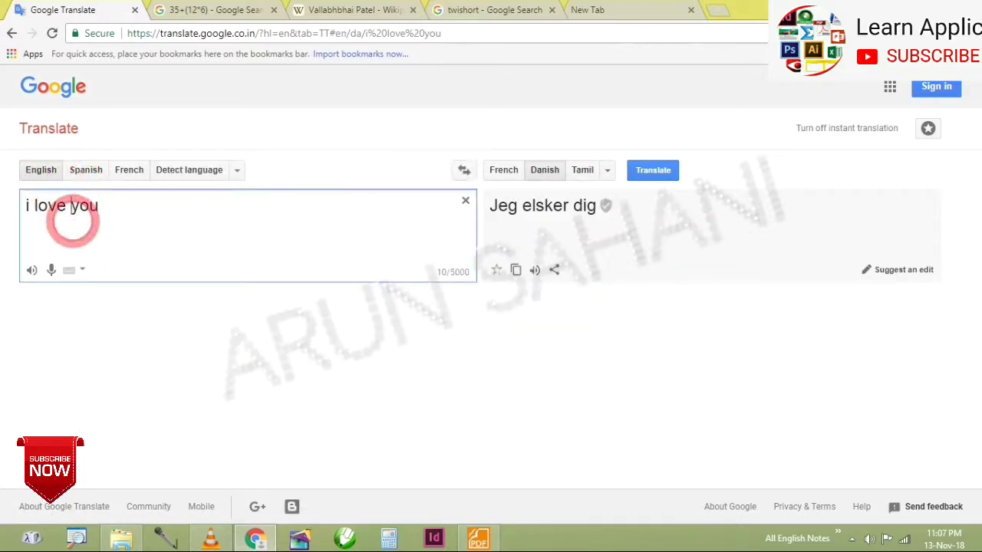
# - Switch the translation to Russian, then to Italian ('ti amo')
pyautogui.click(607, 170)
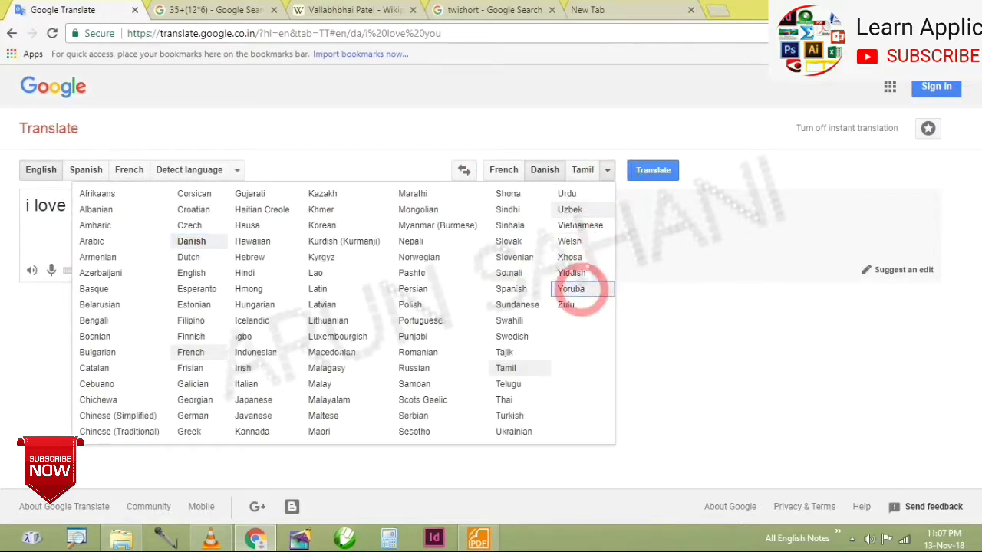
pyautogui.click(417, 367)
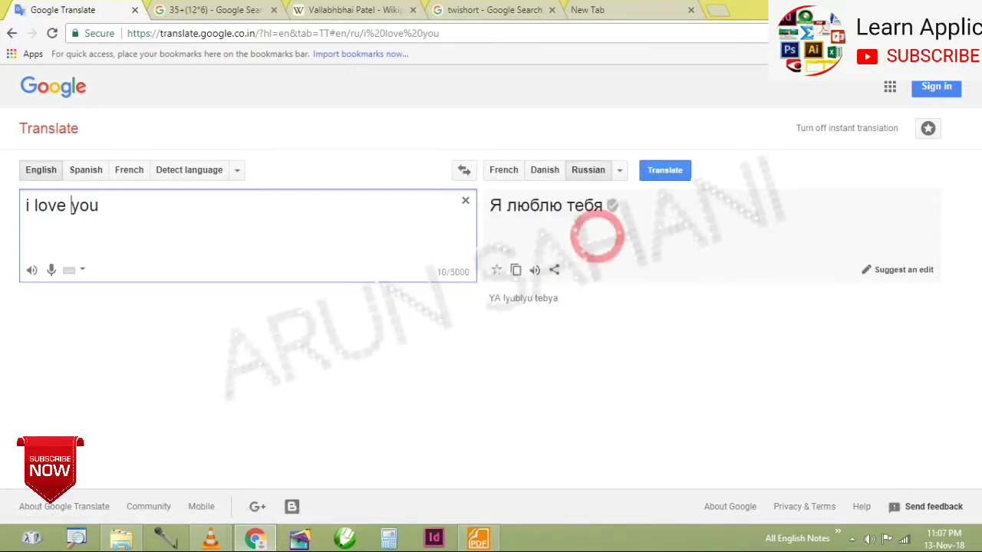
pyautogui.click(621, 171)
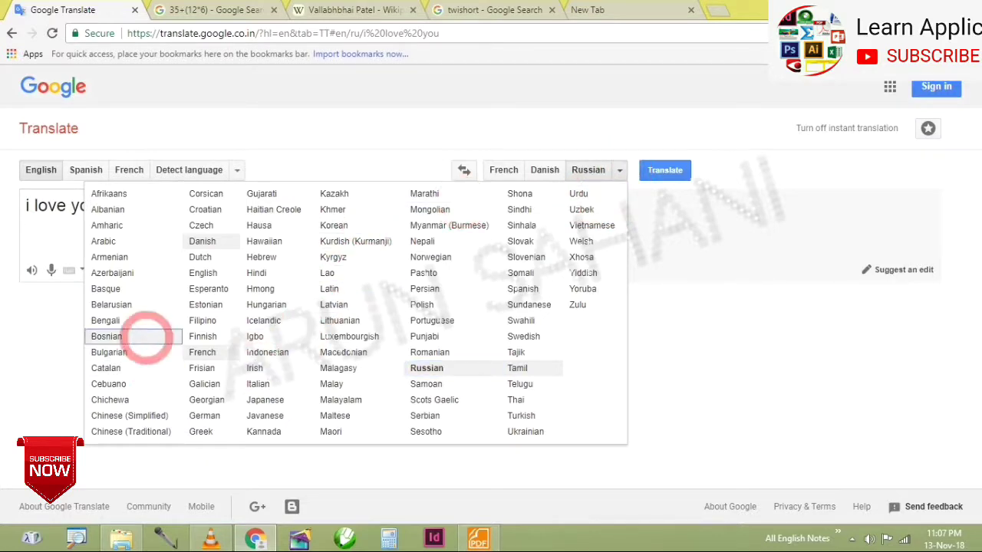
pyautogui.click(261, 383)
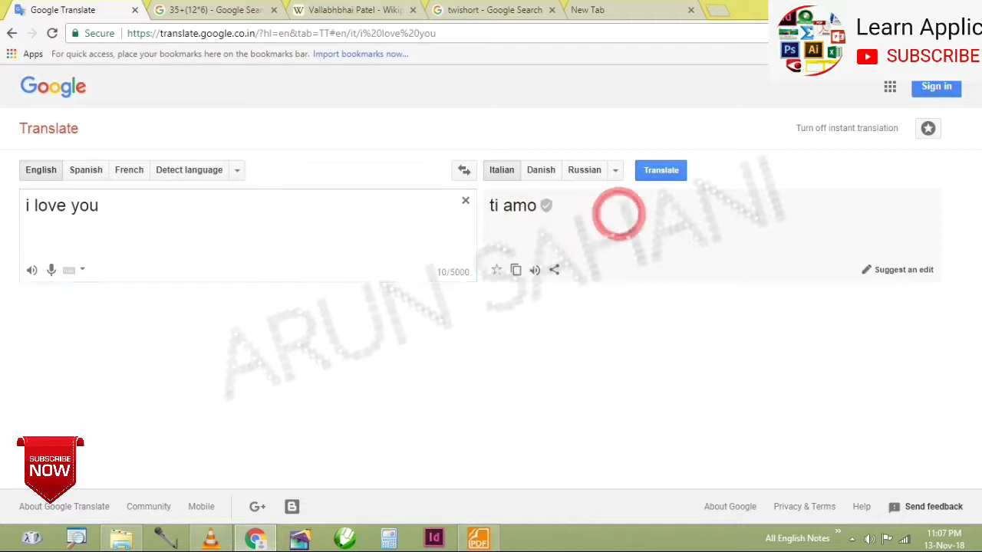
pyautogui.click(610, 214)
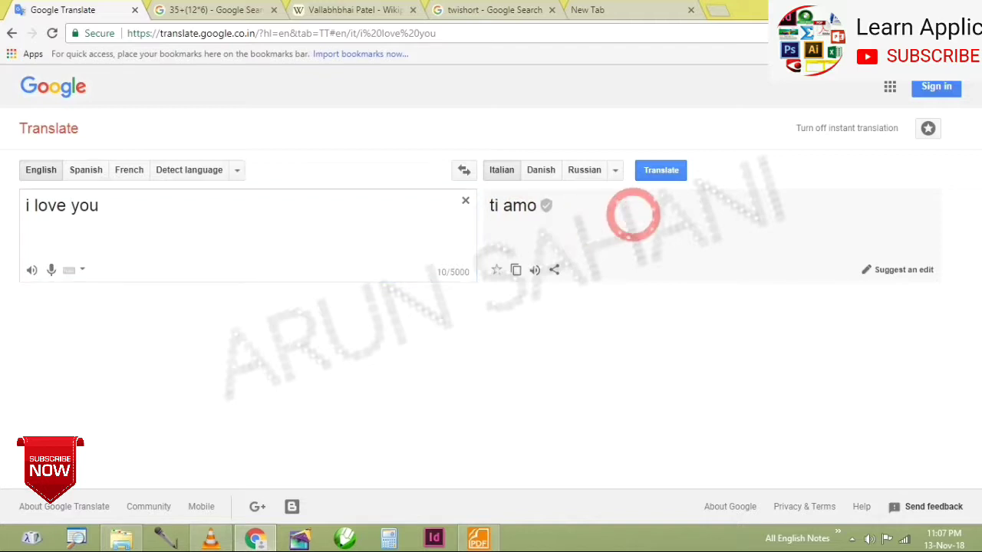